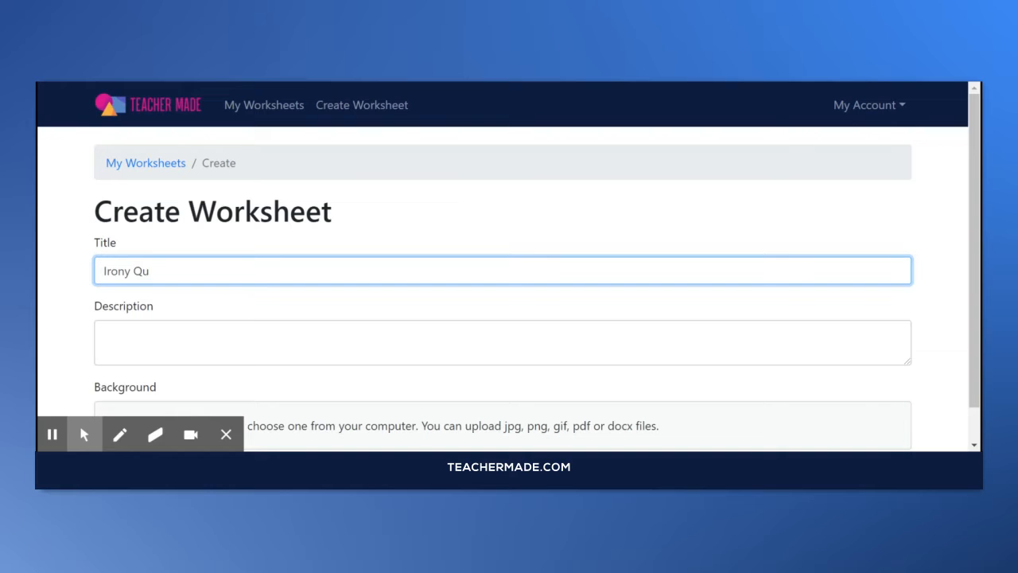
# - Complete the worksheet title as "Irony Quick Check 2" and enter "Check for Understanding" as its description
pyautogui.write('ick Check 2')
pyautogui.press('Tab')
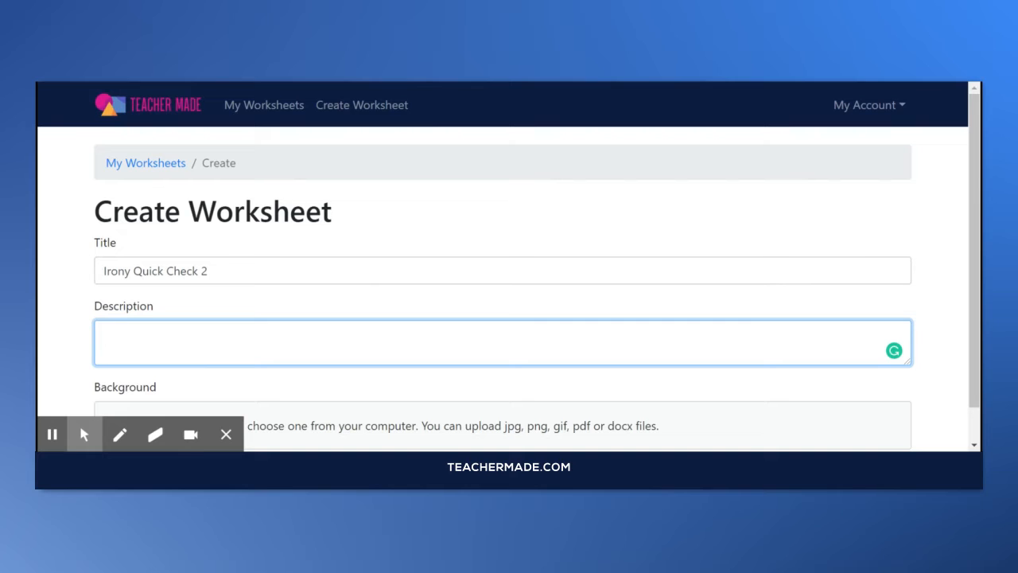
pyautogui.write('Check for Understanding')
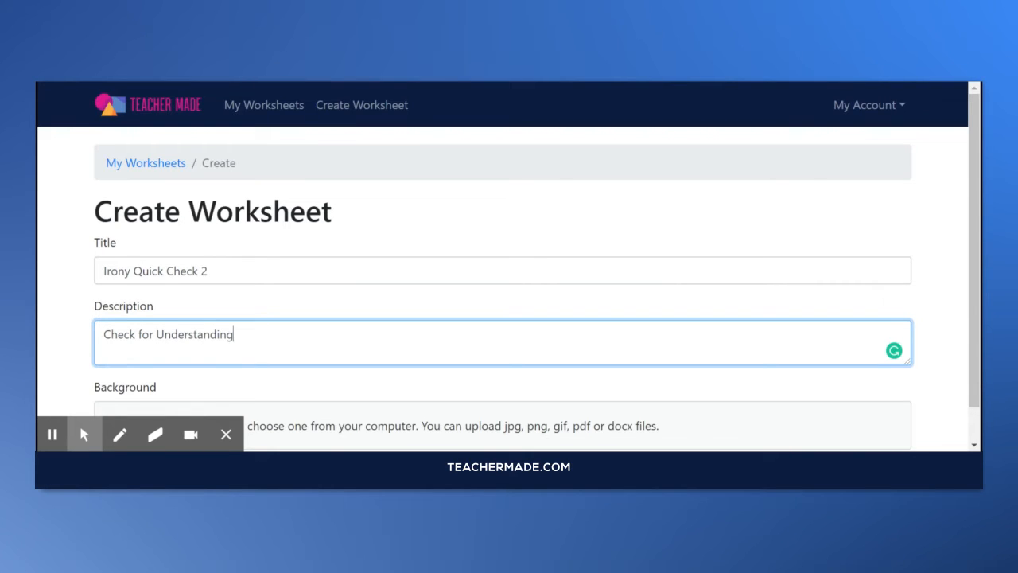
# - Keep only the first page of the background file selected and create the worksheet
pyautogui.scroll(-1, 391, 357)
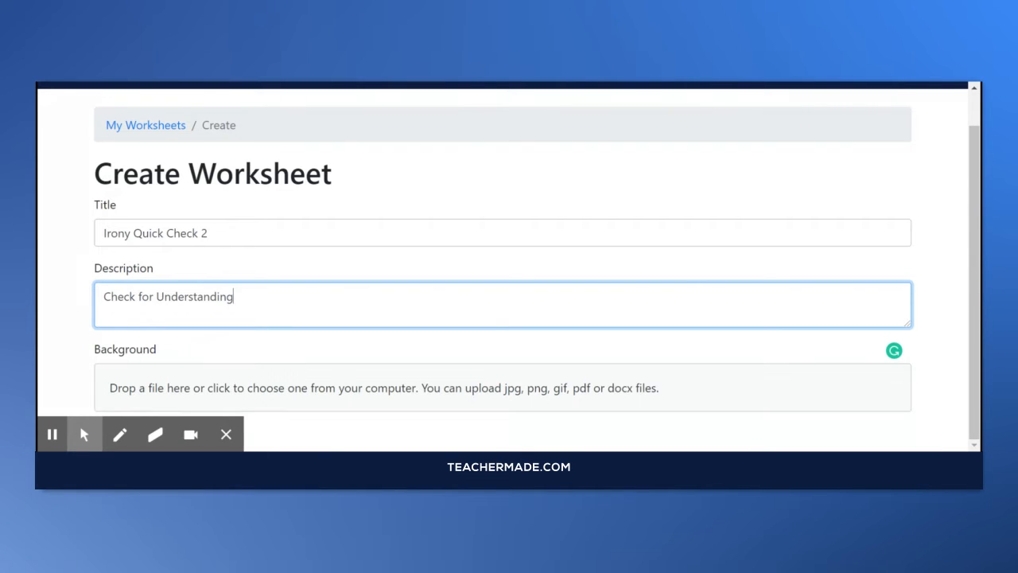
pyautogui.click(226, 435)
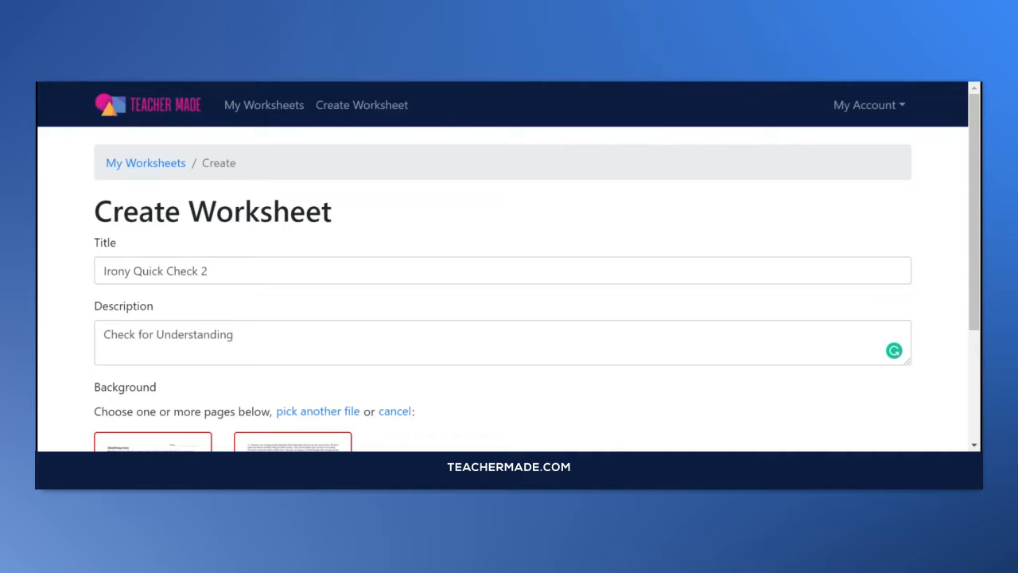
pyautogui.scroll(-3, 249, 406)
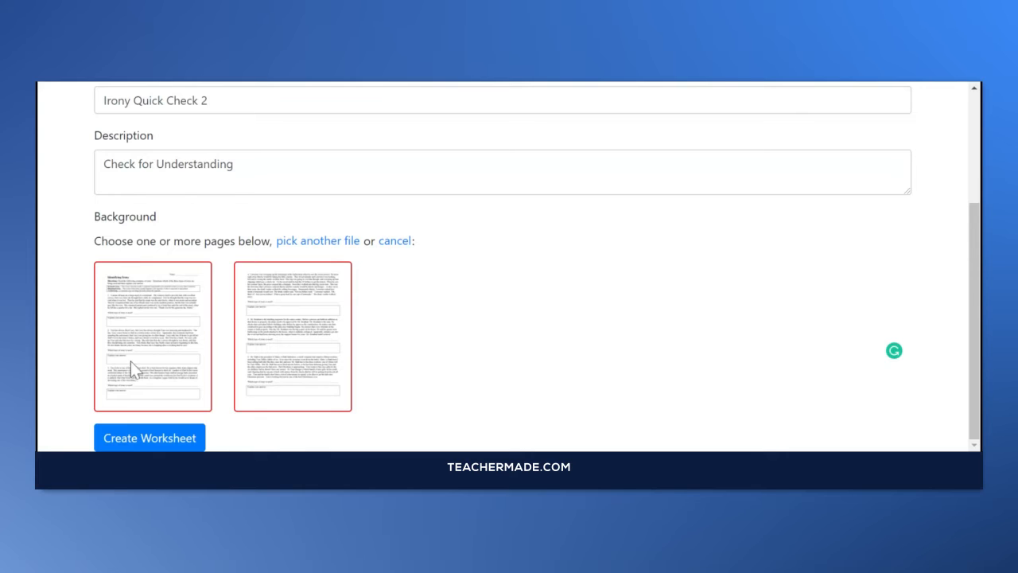
pyautogui.click(302, 320)
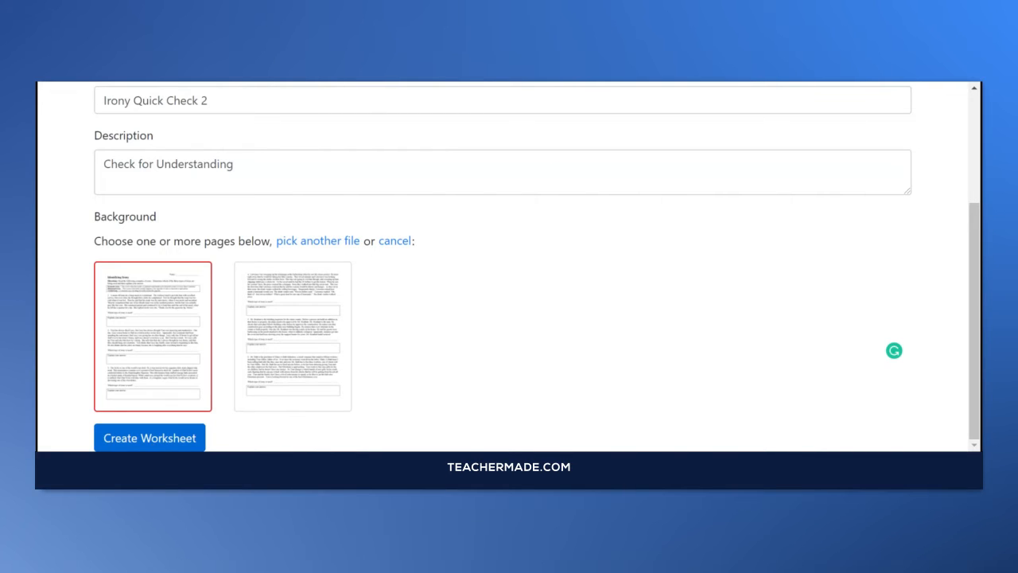
pyautogui.click(159, 444)
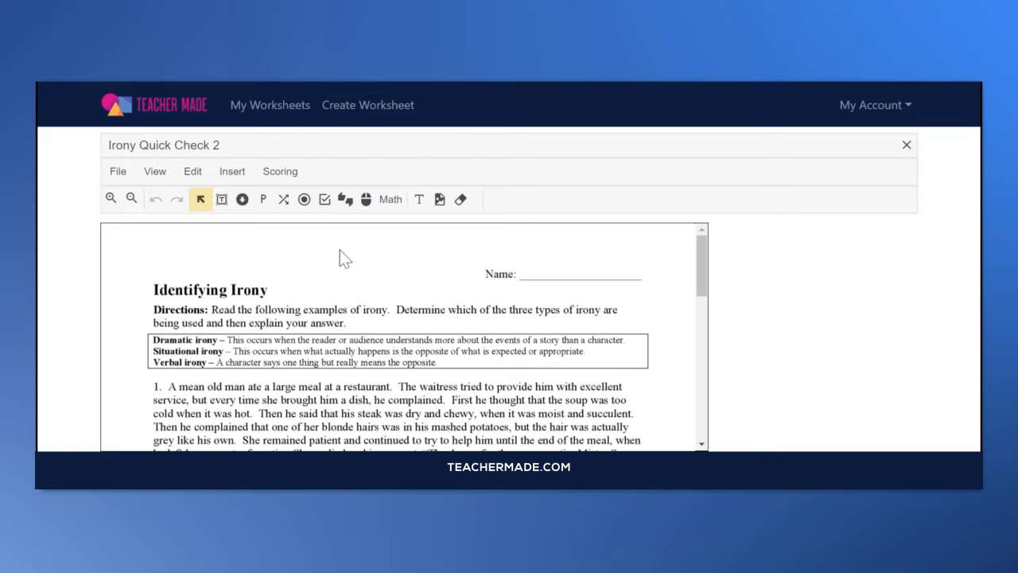
# - Insert a short answer field beside "Name:" and stretch it across the full length of the name line
pyautogui.scroll(-1, 340, 251)
pyautogui.scroll(1, 342, 252)
pyautogui.click(222, 199)
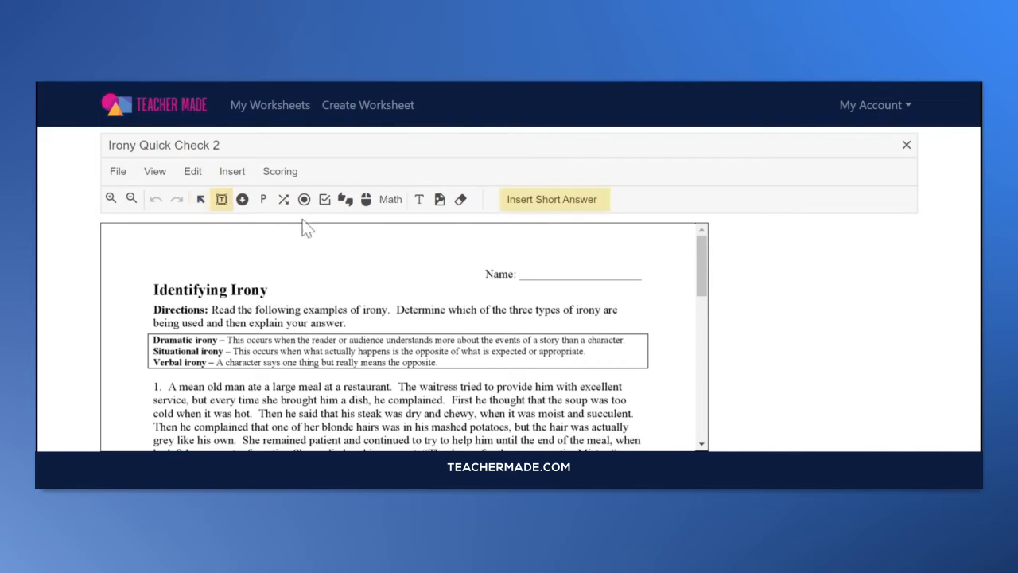
pyautogui.click(529, 262)
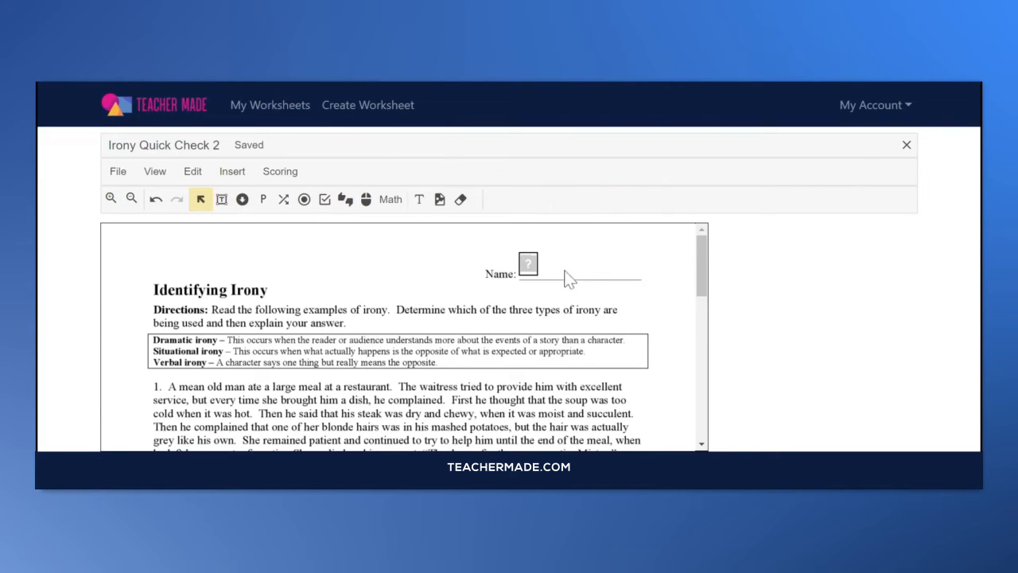
pyautogui.click(528, 263)
pyautogui.moveTo(531, 263); pyautogui.dragTo(642, 274)
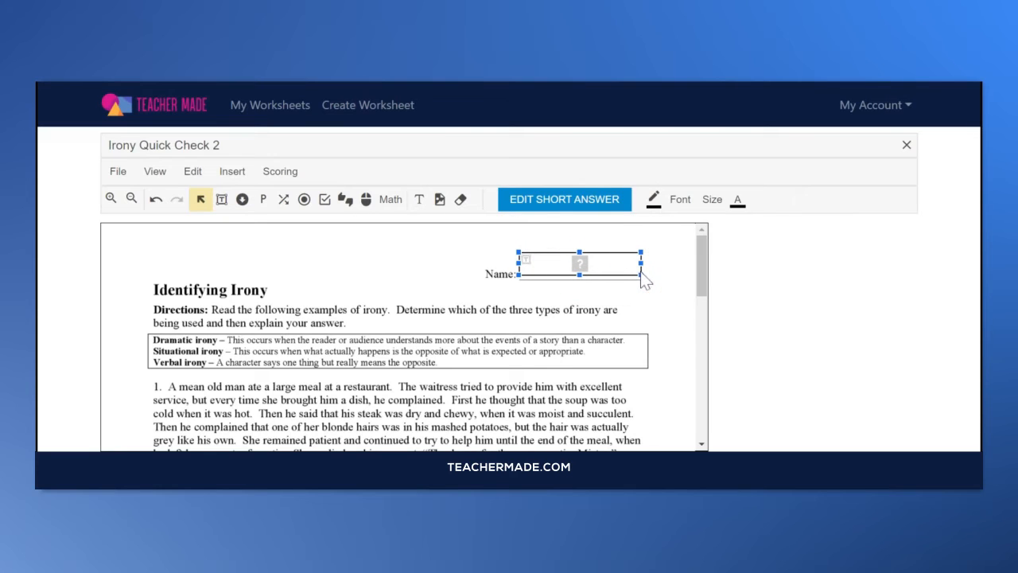
pyautogui.click(461, 266)
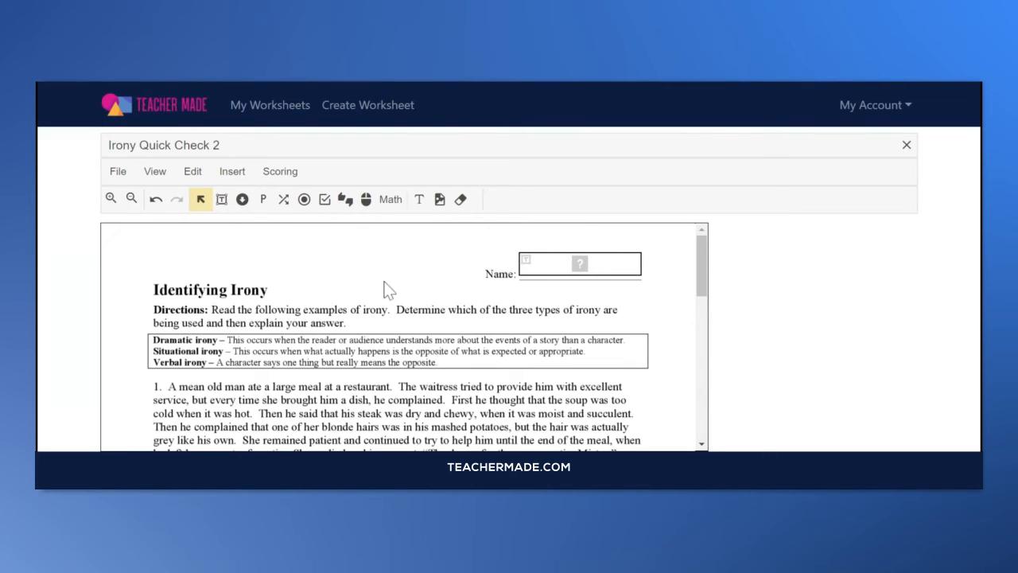
# - Cover the "Explain your answer" box under question 1 with a color block wider than the box
pyautogui.scroll(-1, 311, 302)
pyautogui.scroll(-1, 311, 305)
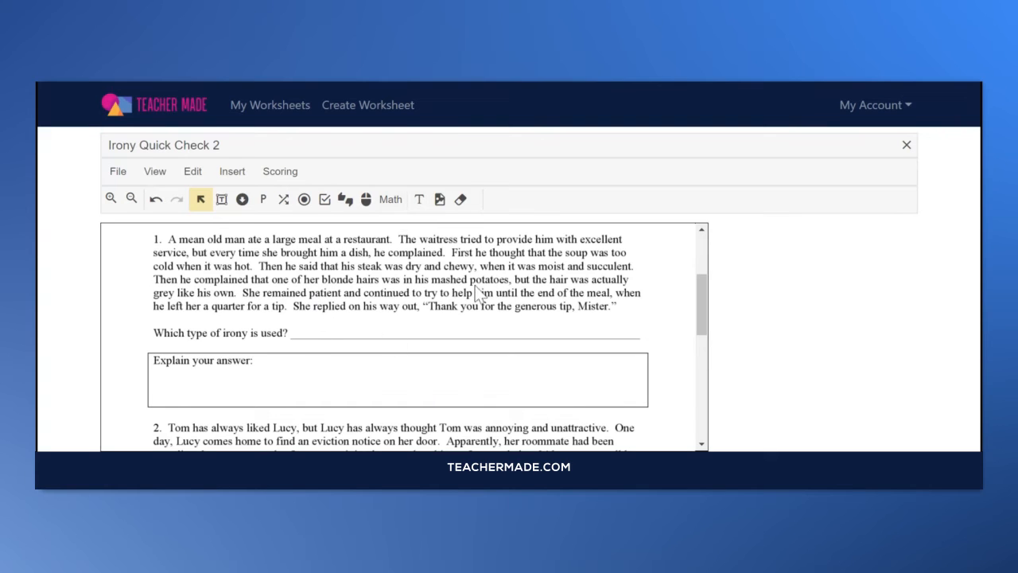
pyautogui.click(461, 199)
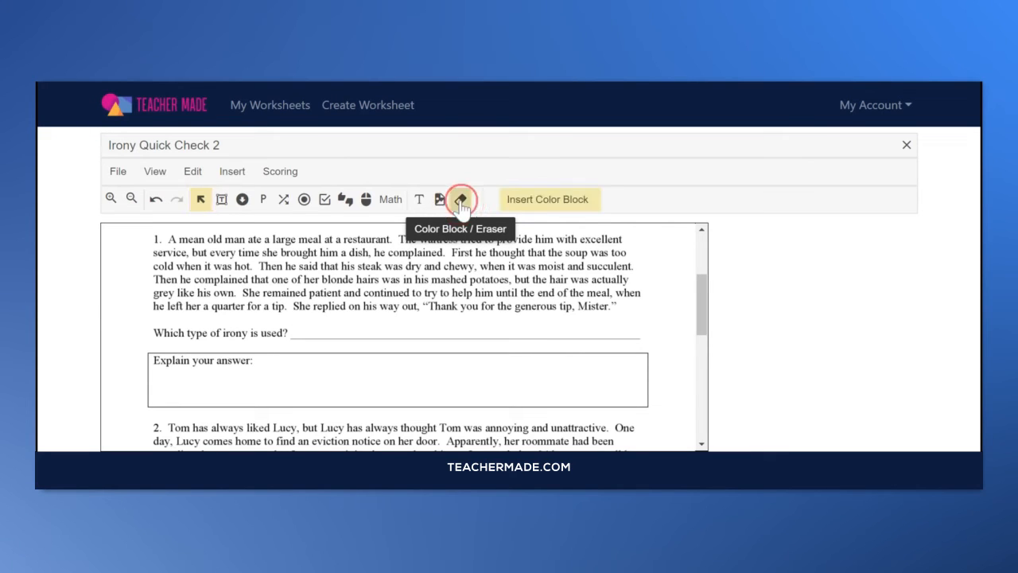
pyautogui.moveTo(663, 368); pyautogui.dragTo(667, 416)
pyautogui.moveTo(657, 379); pyautogui.dragTo(141, 364)
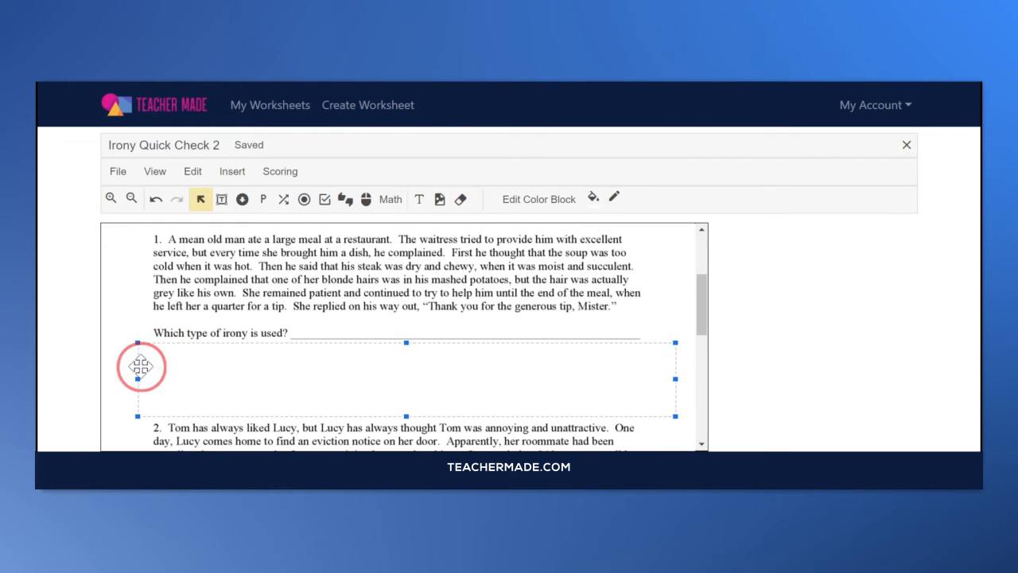
pyautogui.click(142, 322)
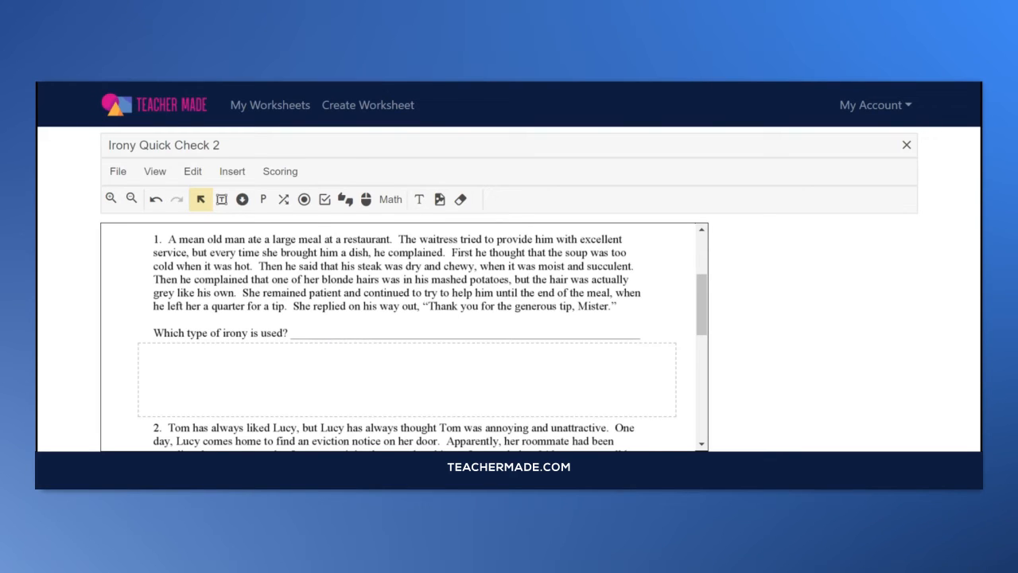
# - Insert a dropdown on question 1's "Which type of irony is used?" line and make it slightly taller
pyautogui.click(245, 203)
pyautogui.click(242, 199)
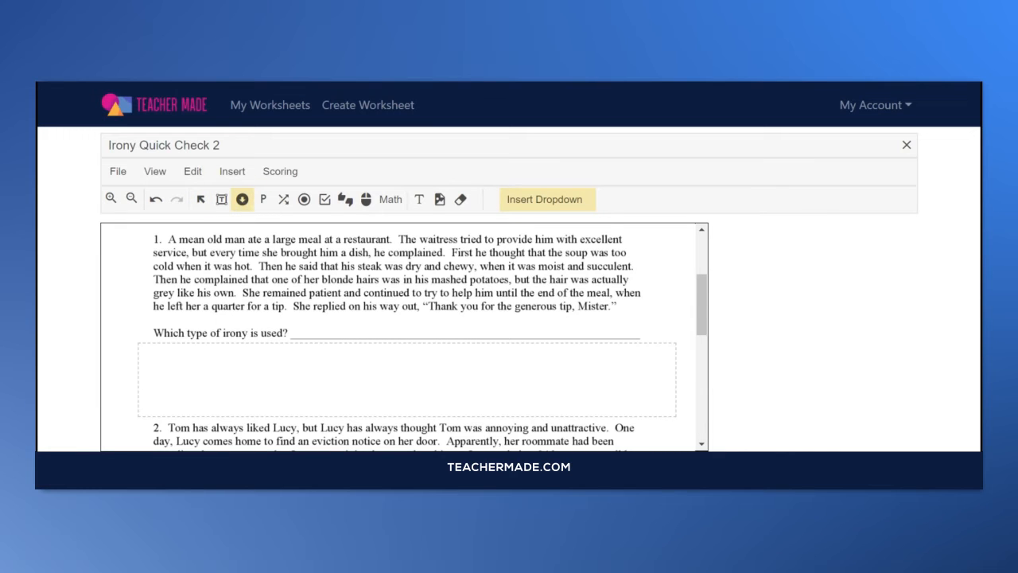
pyautogui.moveTo(299, 323); pyautogui.dragTo(414, 333)
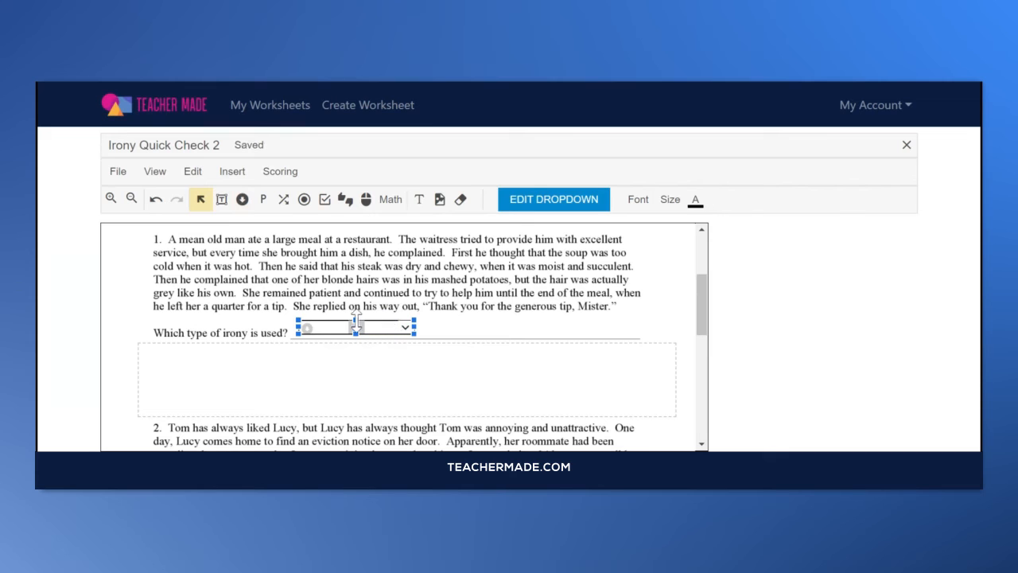
pyautogui.moveTo(356, 321); pyautogui.dragTo(356, 313)
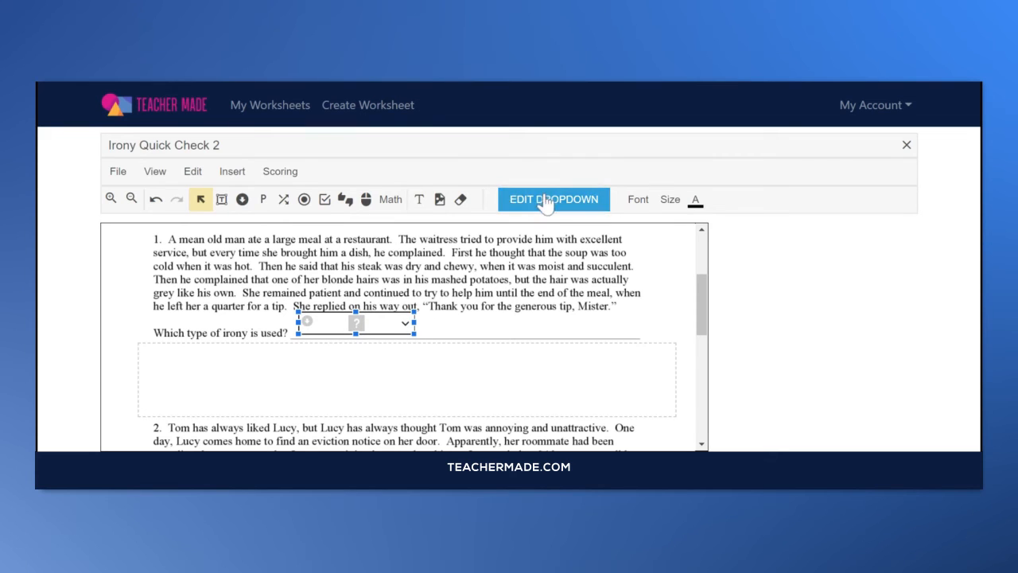
# - Add a third choice to the question 1 dropdown and set its number of points to 2
pyautogui.click(547, 204)
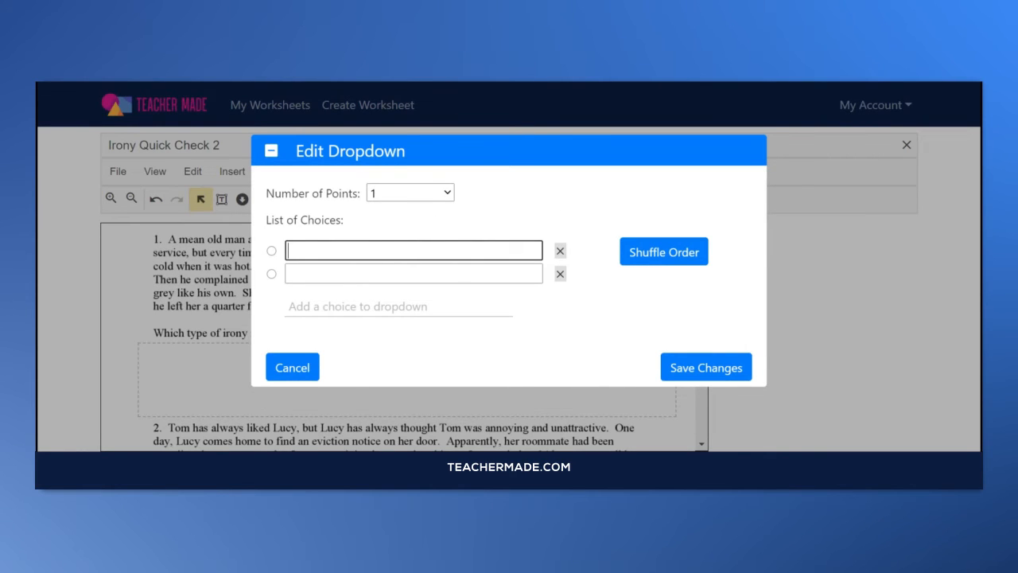
pyautogui.click(330, 308)
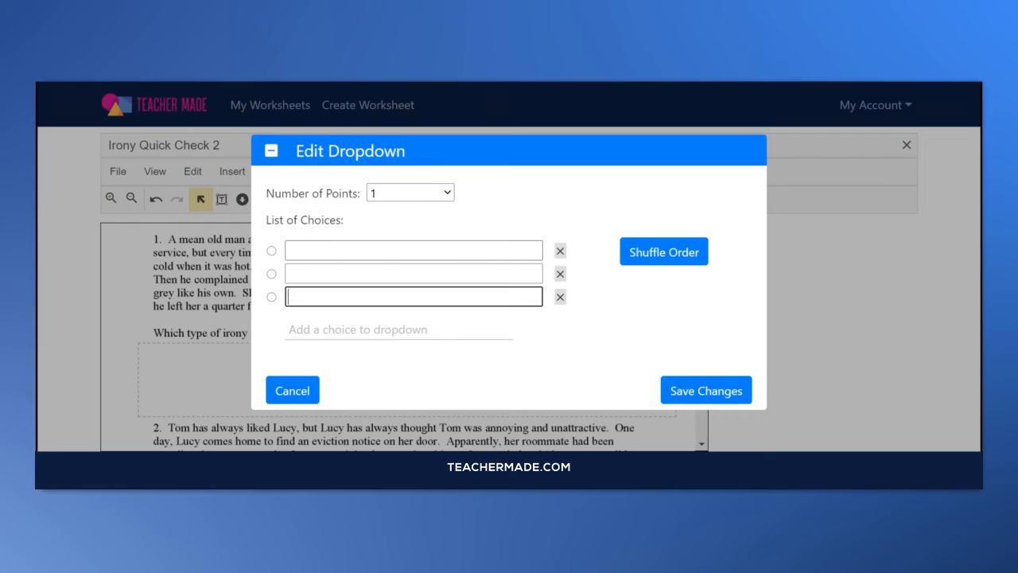
pyautogui.click(410, 191)
pyautogui.click(410, 256)
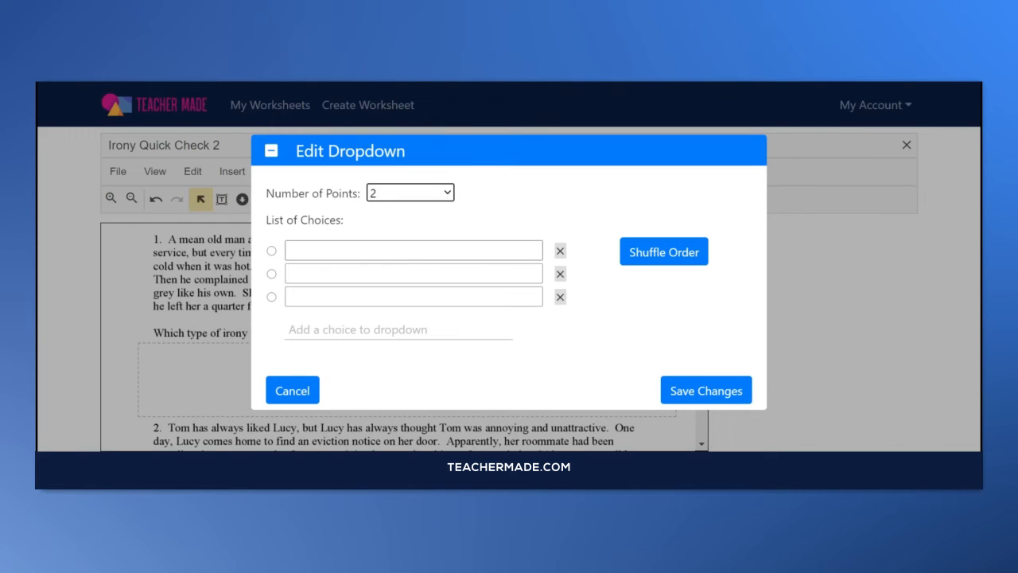
# - Enter Situational, Dramatic and Verbal as the question 1 dropdown choices, mark Verbal as correct and save the changes
pyautogui.click(412, 251)
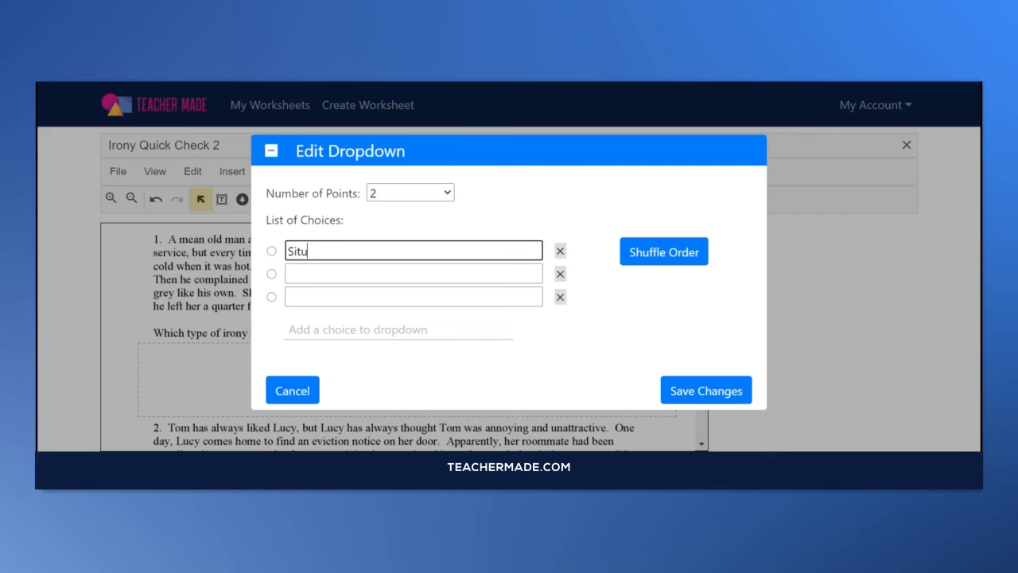
pyautogui.write('Situational')
pyautogui.press('Tab')
pyautogui.press('Tab')
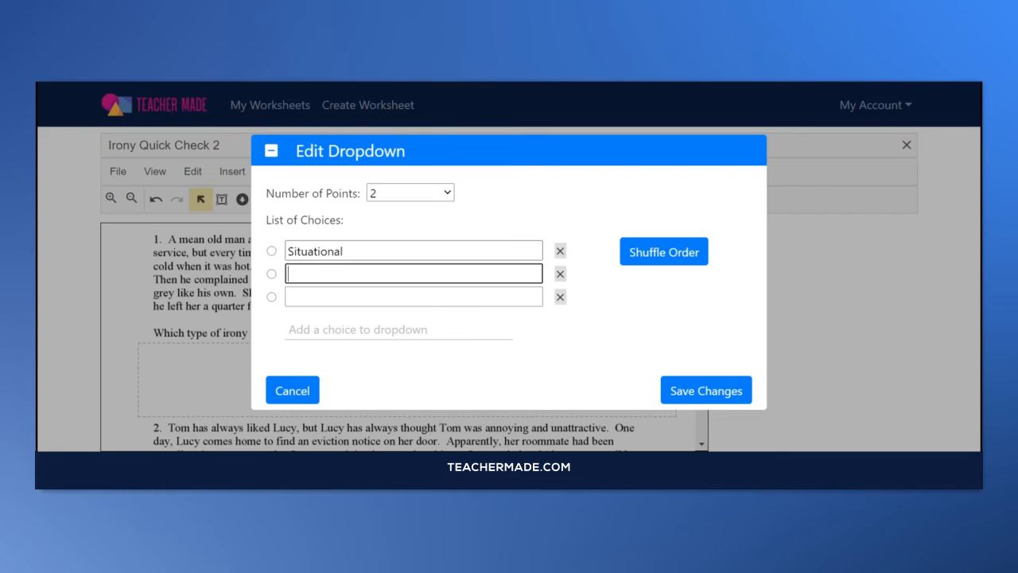
pyautogui.write('Dramatic')
pyautogui.press('Tab')
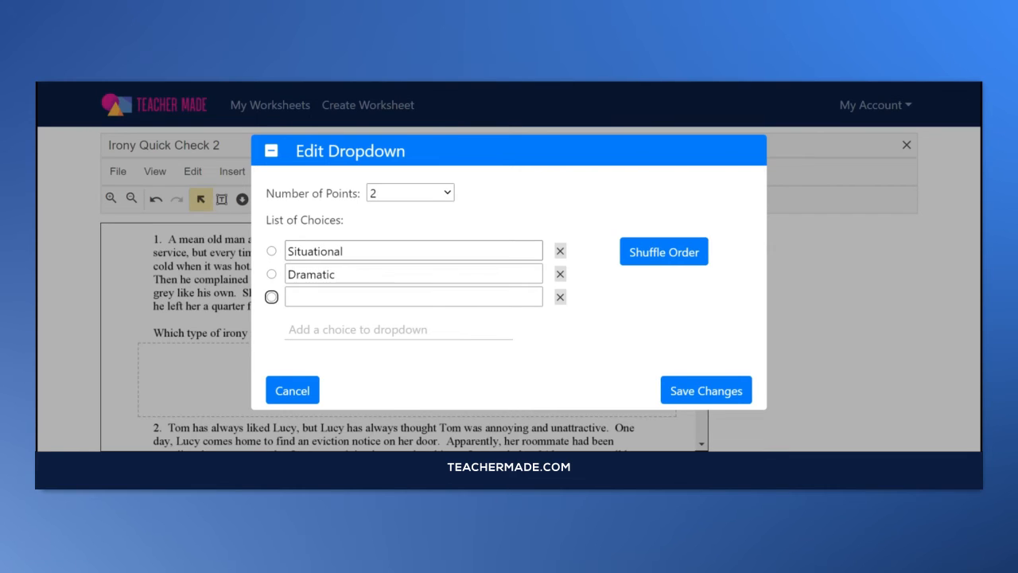
pyautogui.press('Tab')
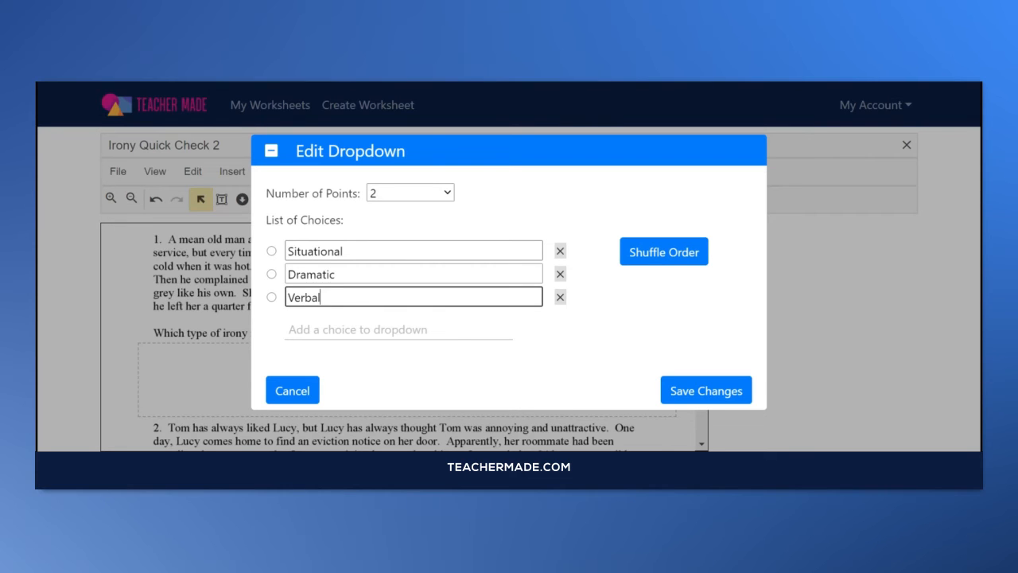
pyautogui.click(271, 297)
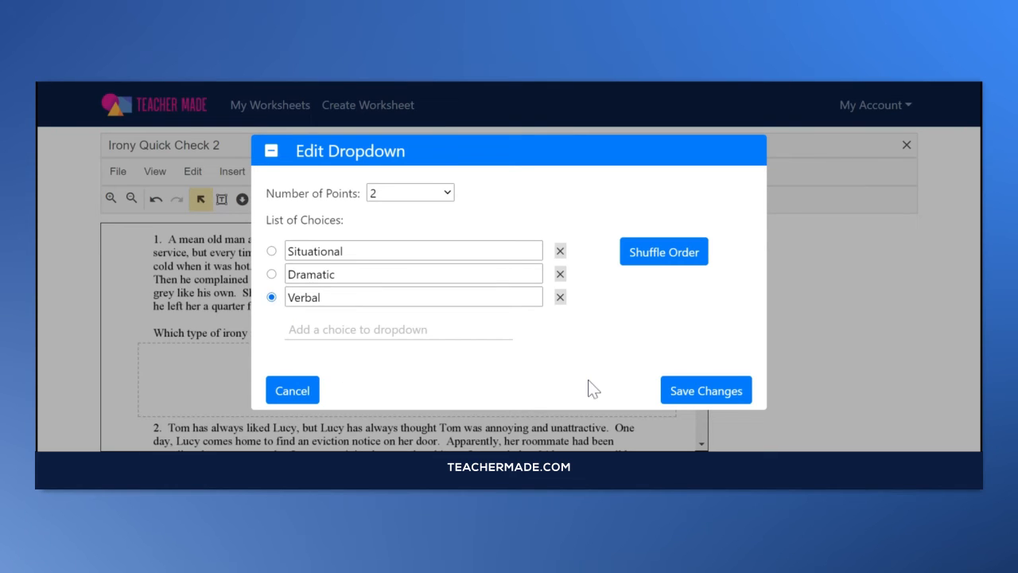
pyautogui.click(708, 400)
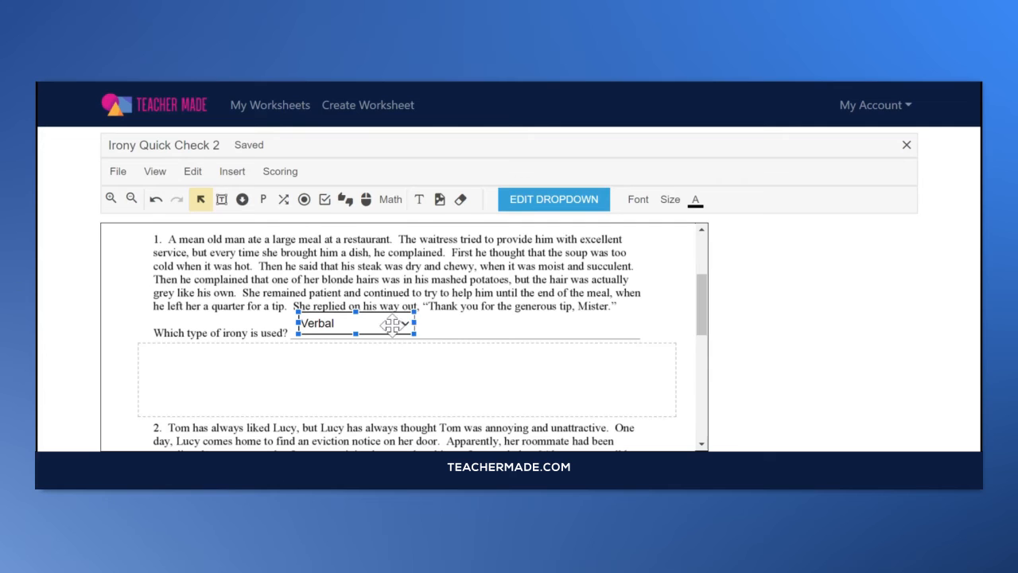
# - Cover the "Explain your answer" box under question 2 with a color block wider than the box
pyautogui.scroll(-5, 604, 346)
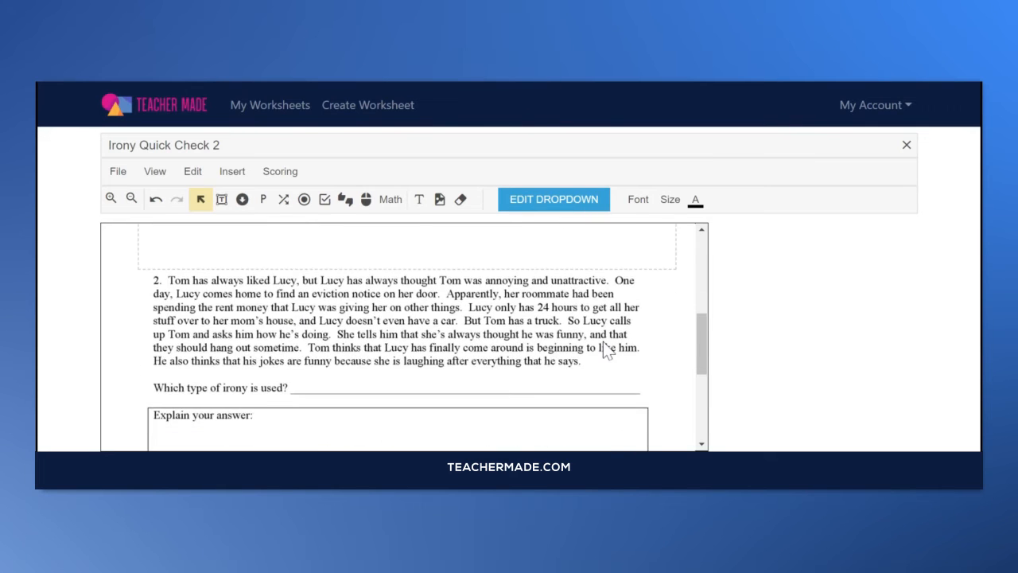
pyautogui.scroll(2, 605, 350)
pyautogui.scroll(-2, 535, 388)
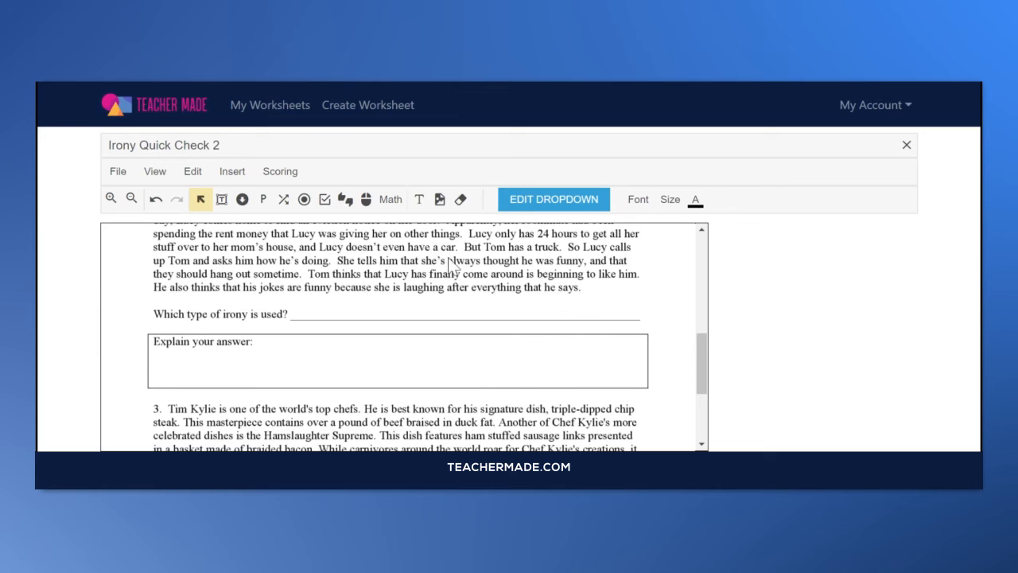
pyautogui.click(462, 200)
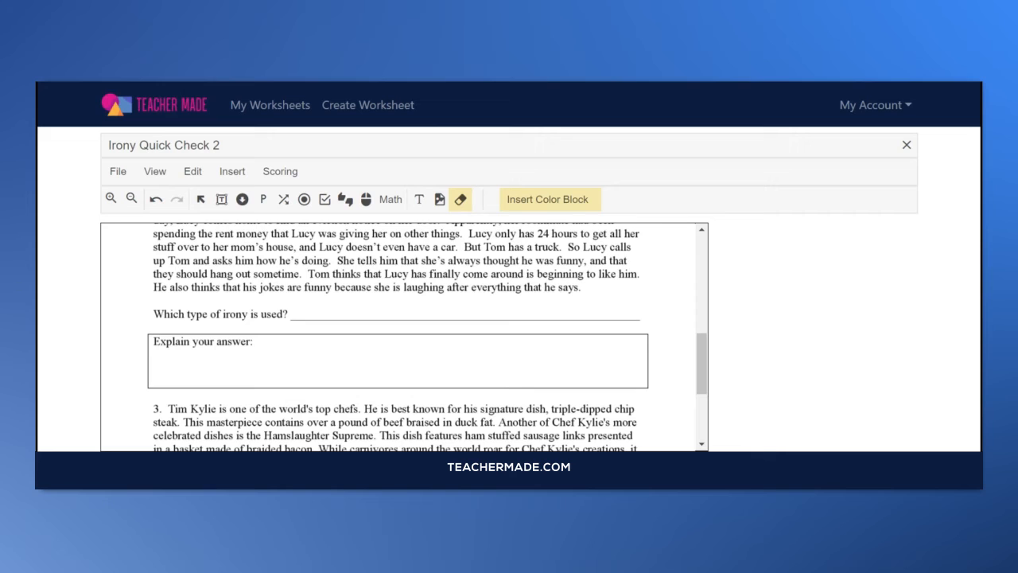
pyautogui.moveTo(664, 324)
pyautogui.mouseDown()
pyautogui.moveTo(639, 380)
pyautogui.moveTo(394, 372)
pyautogui.moveTo(207, 395)
pyautogui.mouseUp()
pyautogui.moveTo(205, 359); pyautogui.dragTo(133, 356)
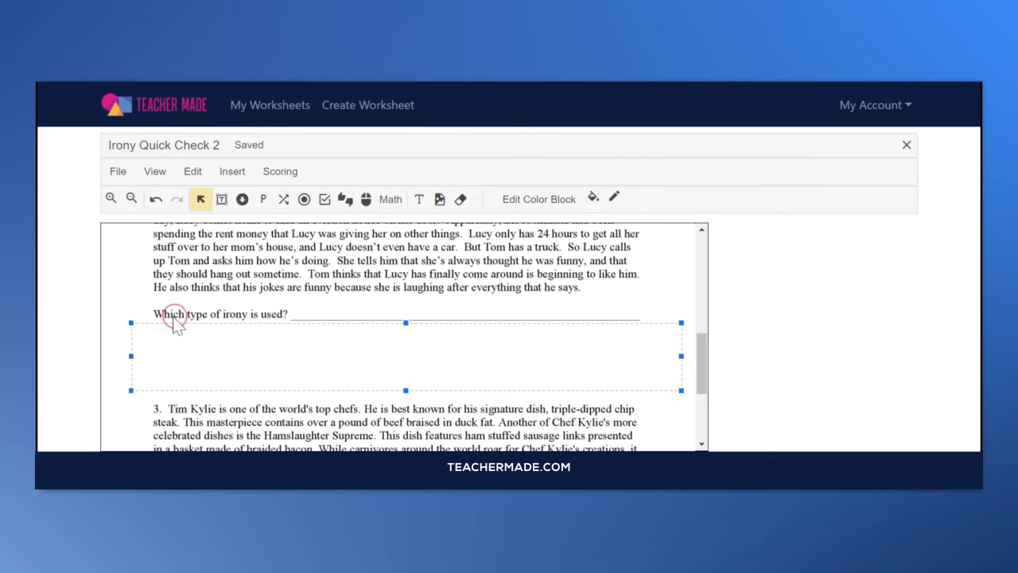
pyautogui.click(228, 316)
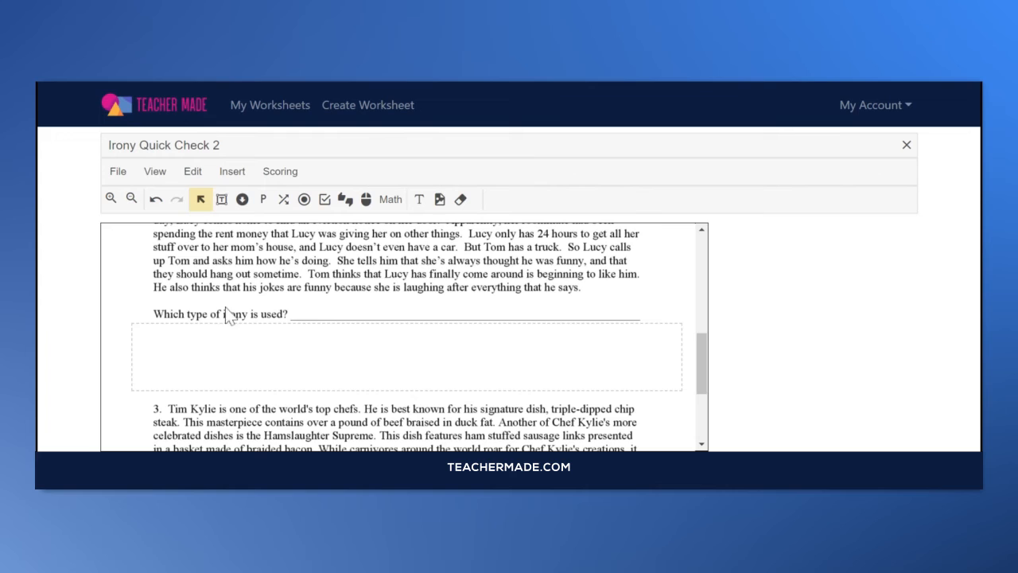
# - Insert a dropdown on question 2's "Which type of irony is used?" line
pyautogui.click(242, 200)
pyautogui.click(320, 310)
pyautogui.moveTo(320, 310); pyautogui.dragTo(422, 307)
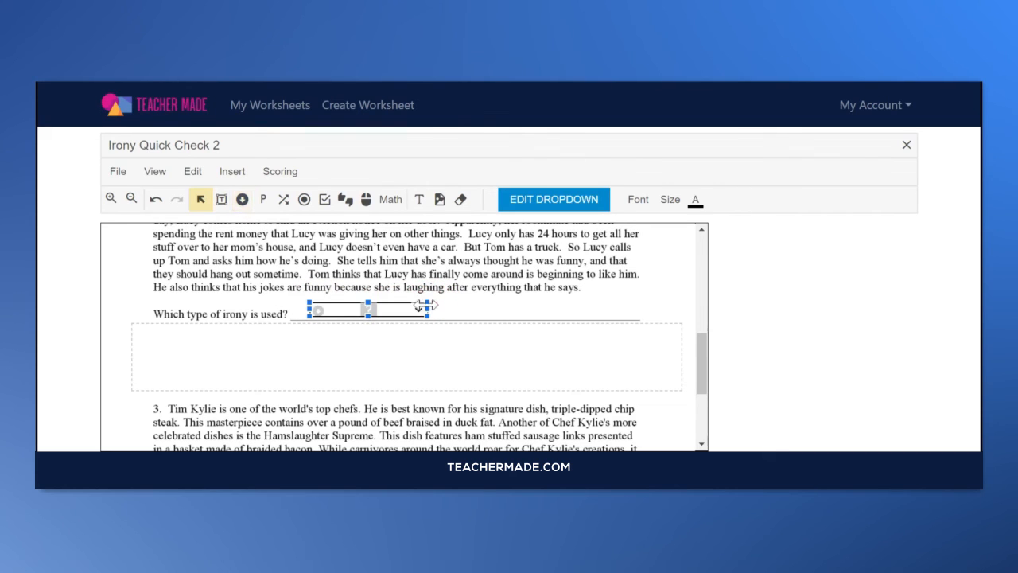
# - Add a third choice to the question 2 dropdown and enter Verbal, Situational and Dramatic as its choices
pyautogui.click(557, 201)
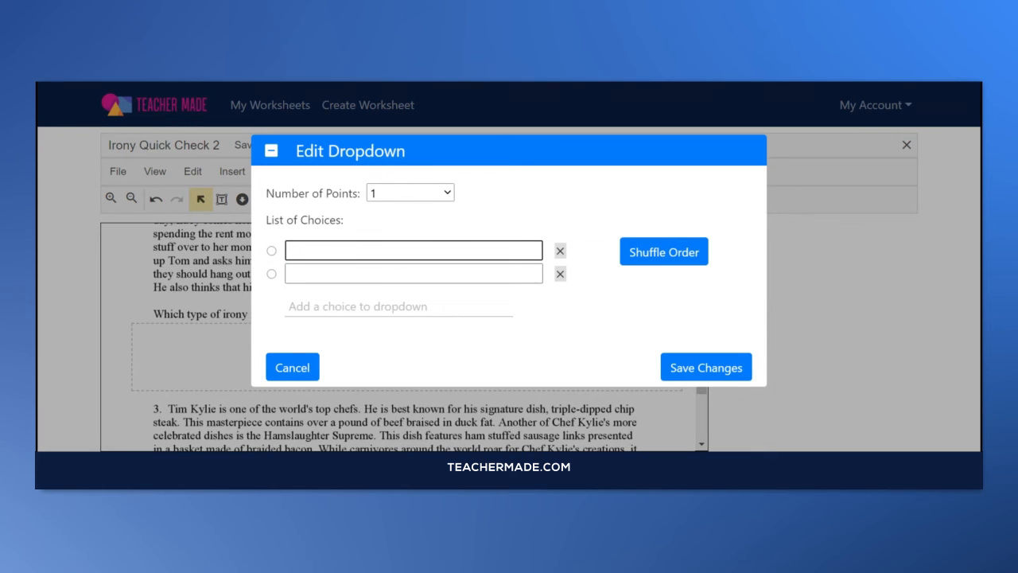
pyautogui.click(392, 306)
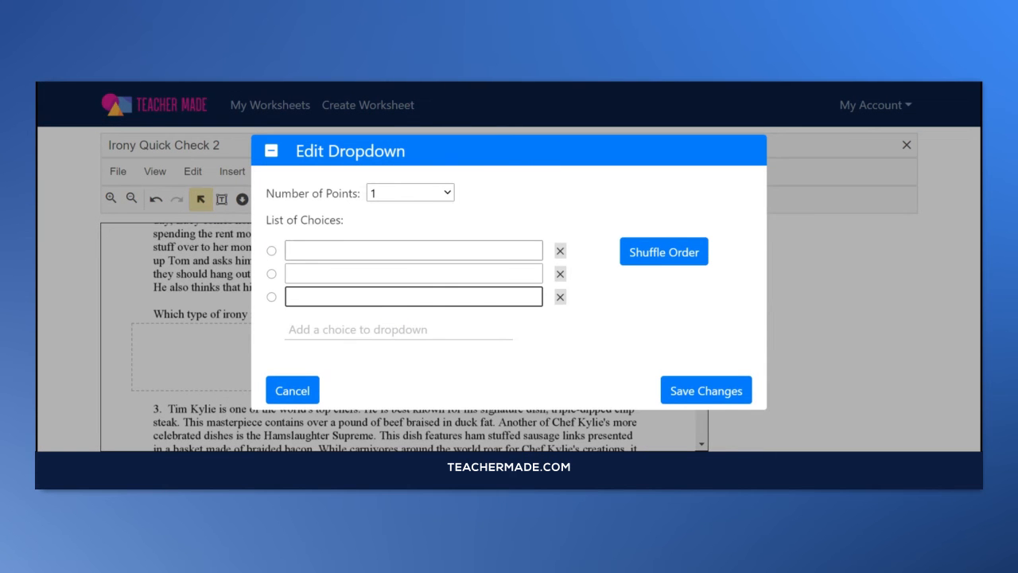
pyautogui.click(331, 251)
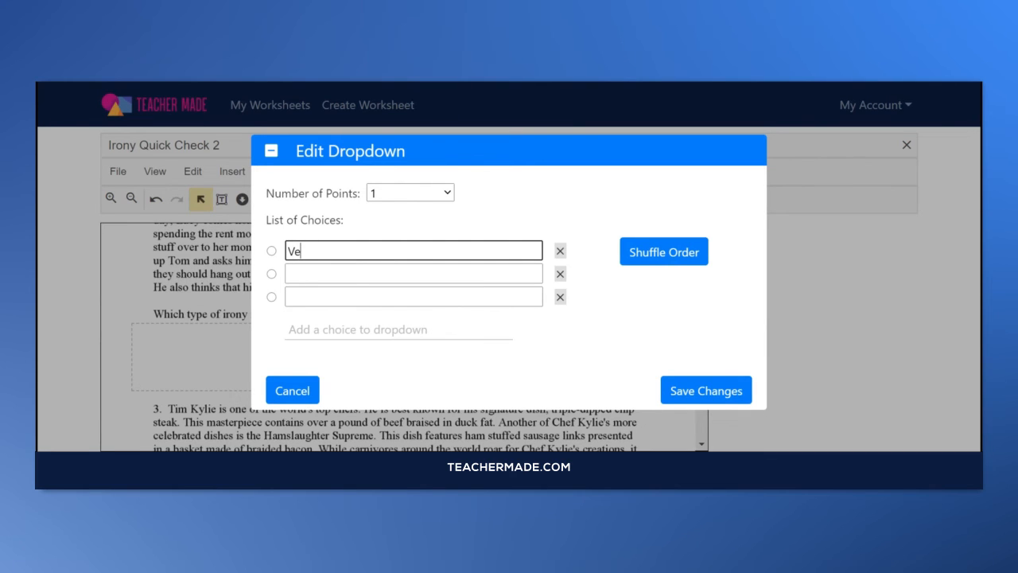
pyautogui.press('Tab')
pyautogui.press('Tab')
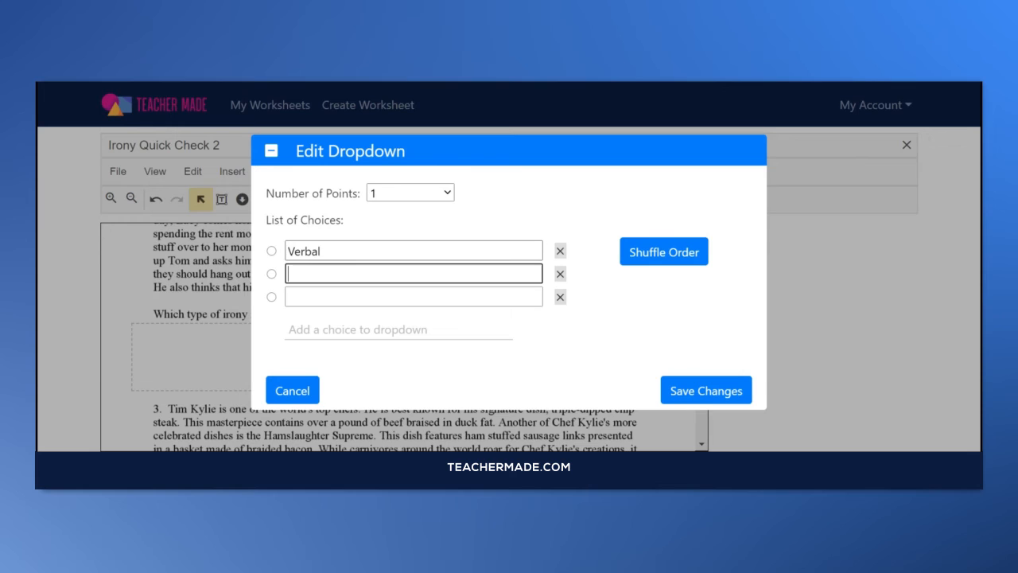
pyautogui.write('Situation')
pyautogui.press('Tab')
pyautogui.press('Tab')
pyautogui.write('D')
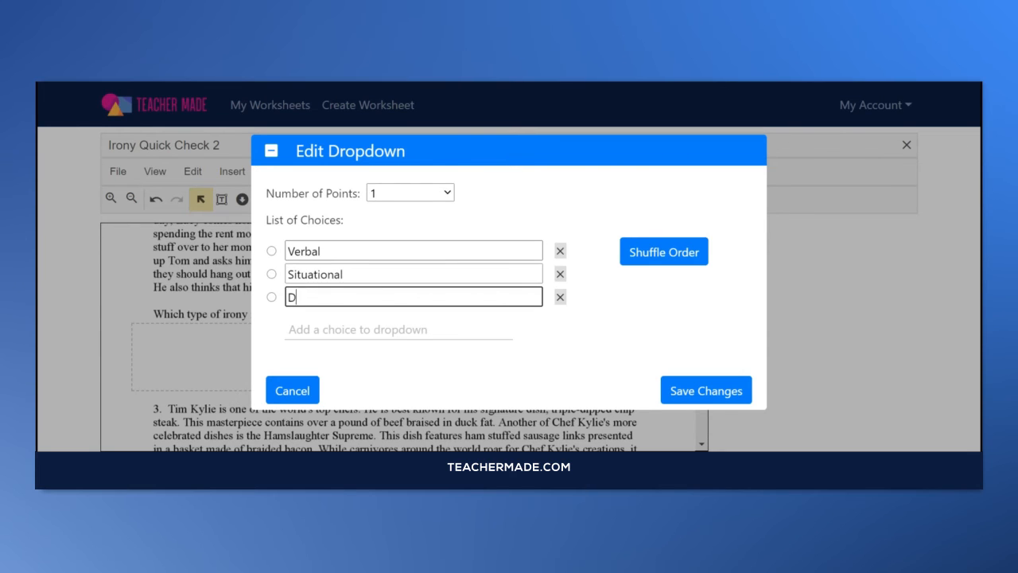
pyautogui.write('ramatic')
# - Set the question 2 dropdown's number of points, mark Dramatic as the correct choice and save the changes
pyautogui.click(416, 197)
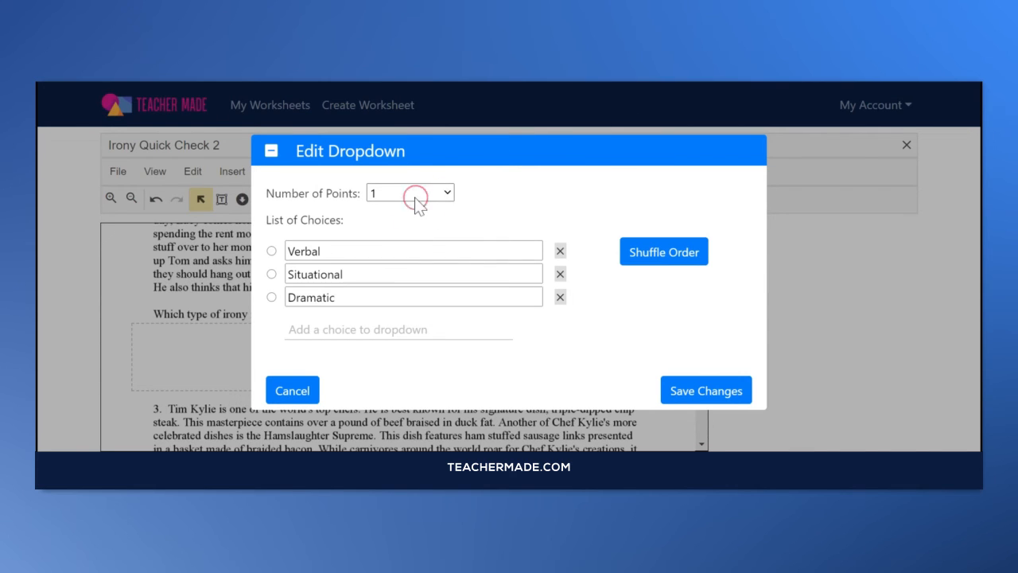
pyautogui.click(415, 217)
pyautogui.click(271, 297)
pyautogui.click(681, 398)
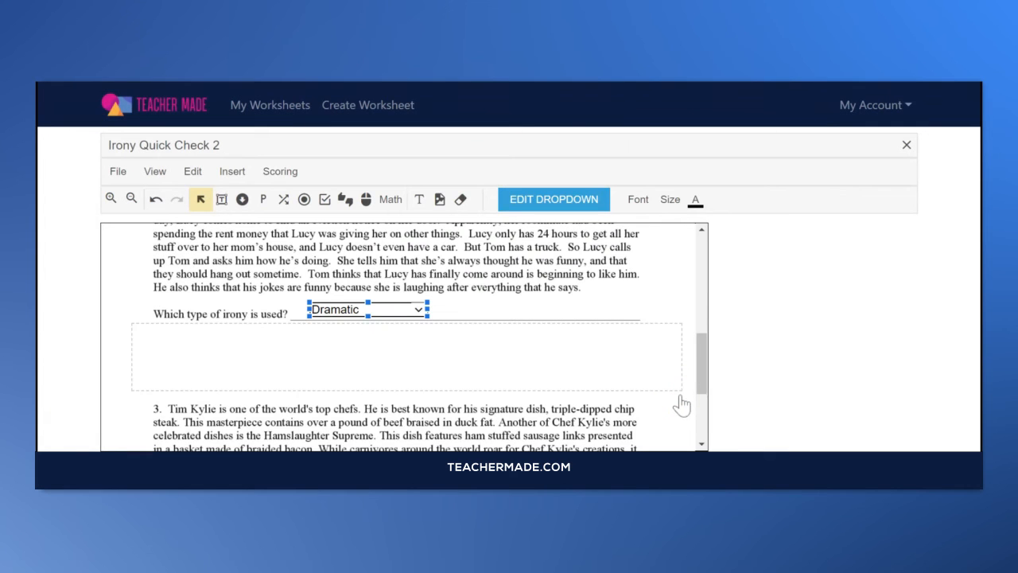
# - Cover the "Explain your answer" box under question 3 with a color block slightly larger than the box
pyautogui.scroll(-3, 671, 318)
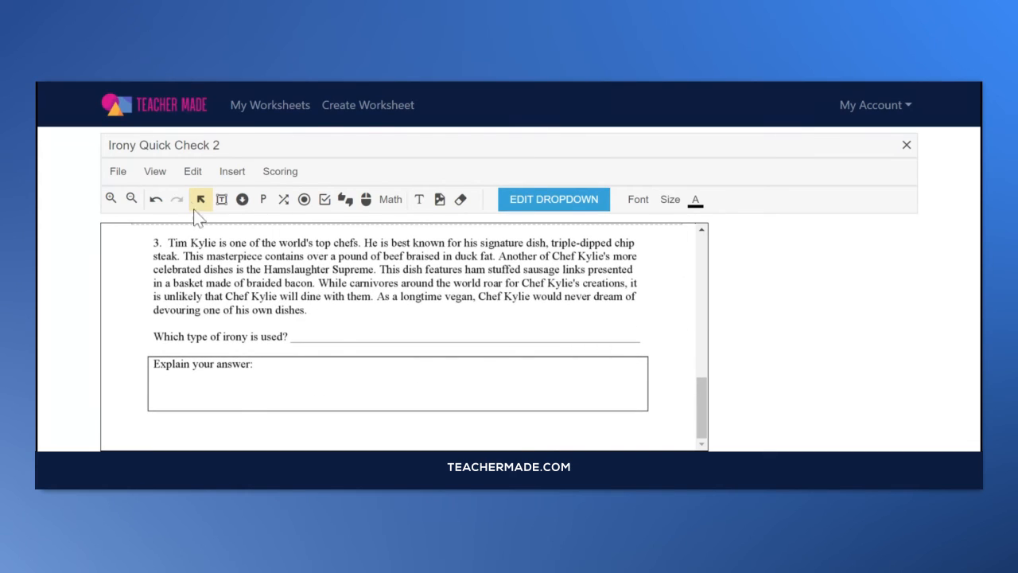
pyautogui.click(461, 201)
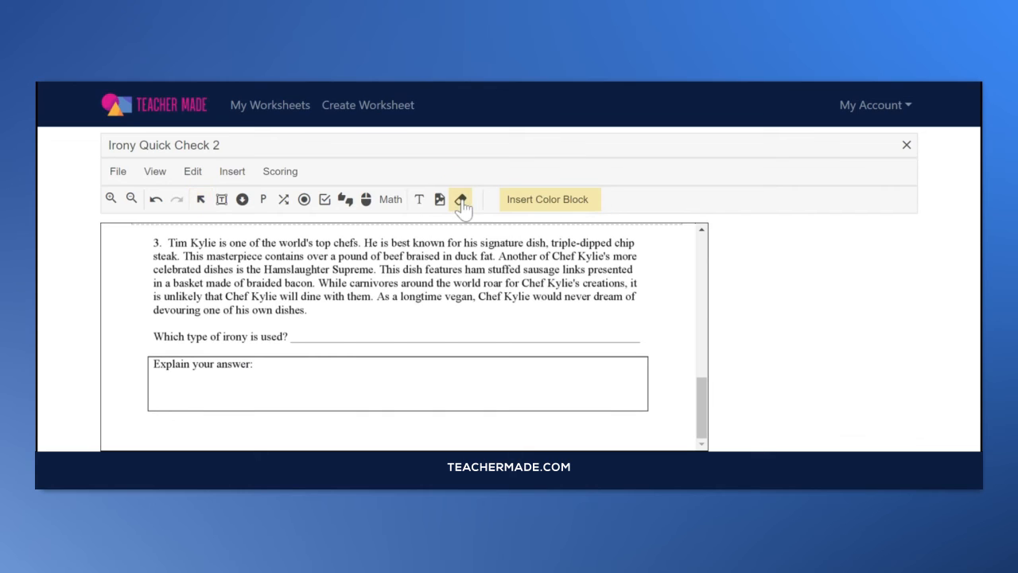
pyautogui.moveTo(143, 355); pyautogui.dragTo(658, 419)
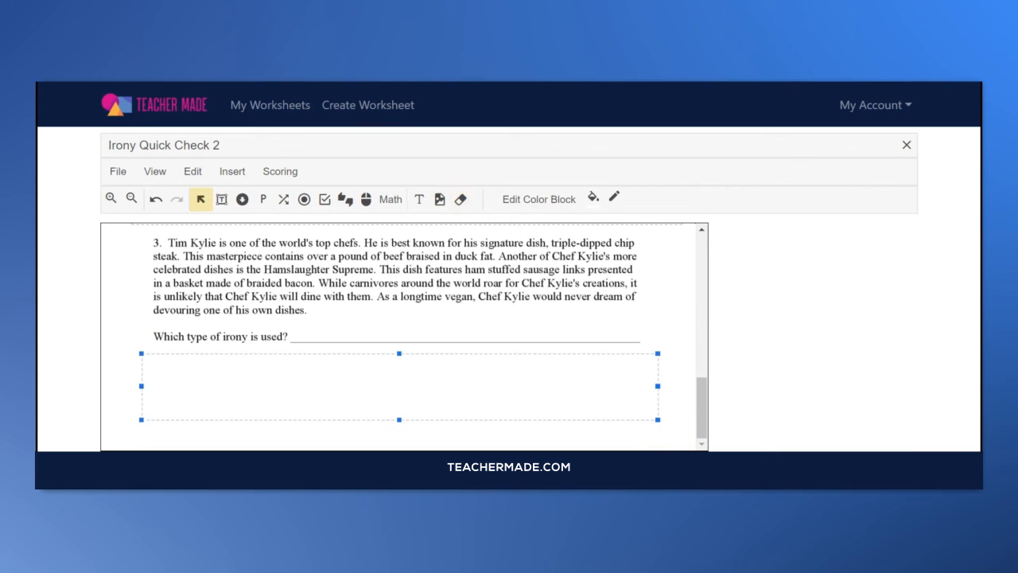
# - Insert a dropdown on question 3's "Which type of irony is used?" line
pyautogui.click(242, 200)
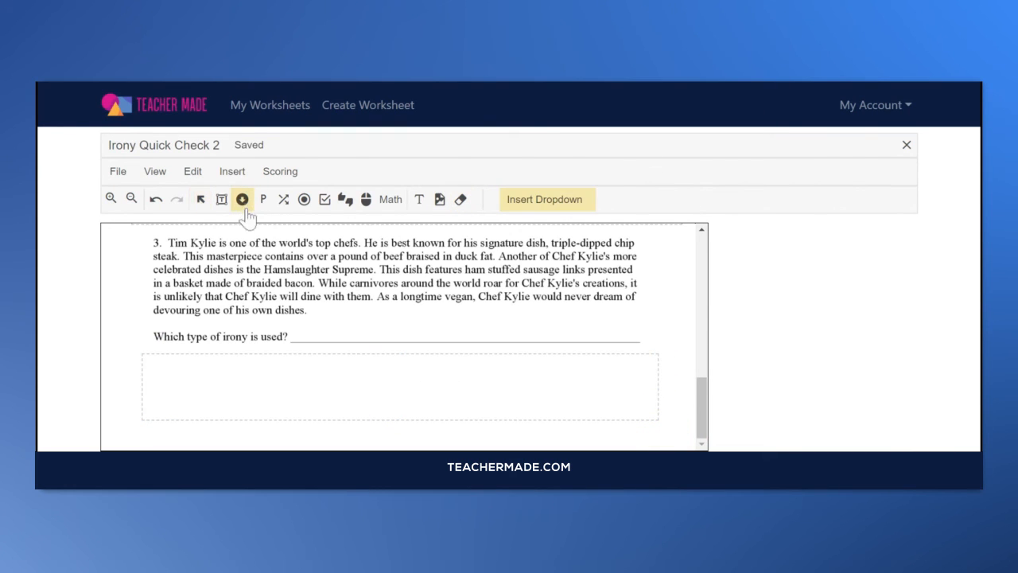
pyautogui.click(305, 327)
pyautogui.moveTo(302, 322); pyautogui.dragTo(400, 330)
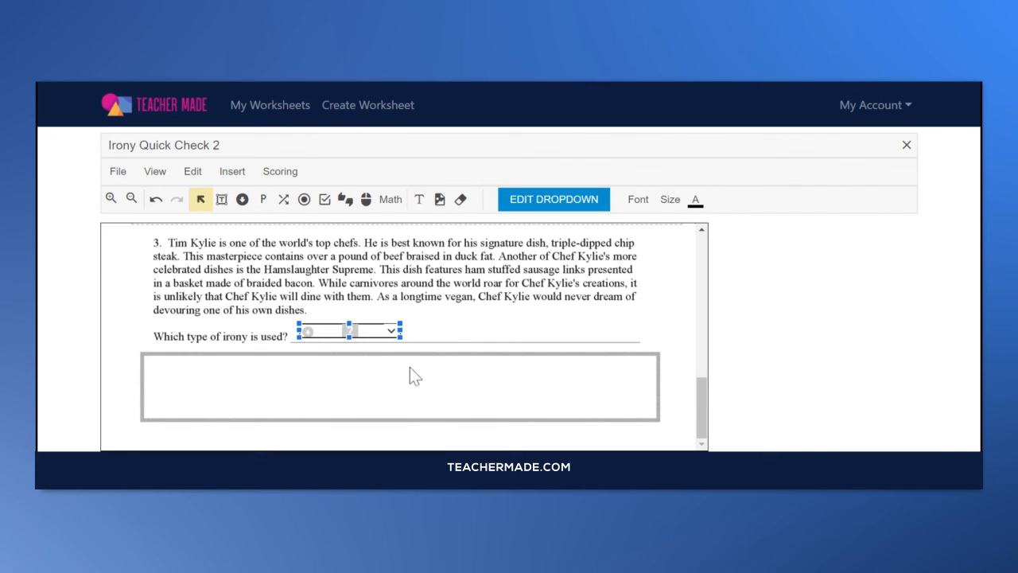
# - Add a third choice to the question 3 dropdown and enter Situational, Verbal and Dramatic as its choices
pyautogui.click(552, 201)
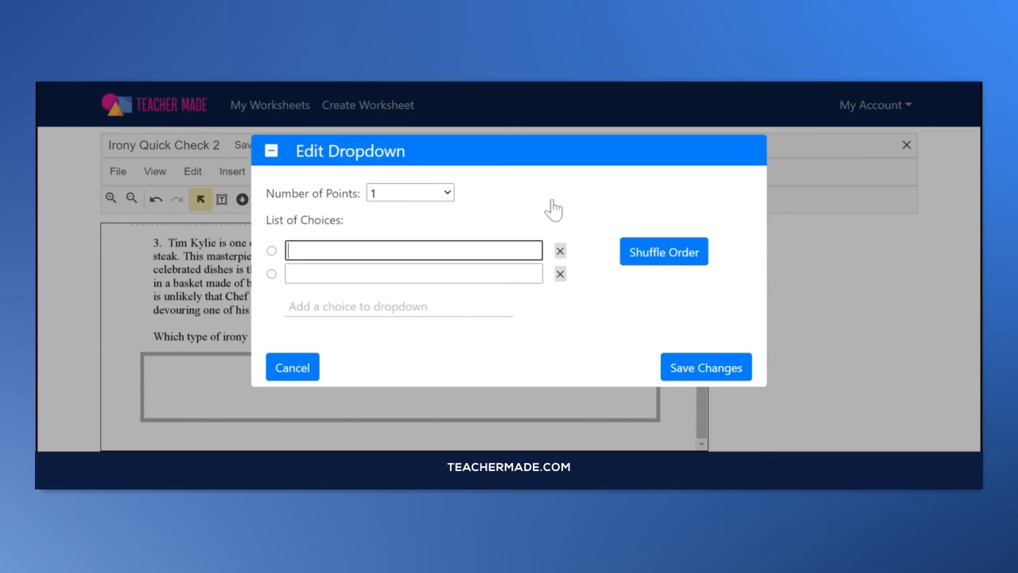
pyautogui.click(410, 306)
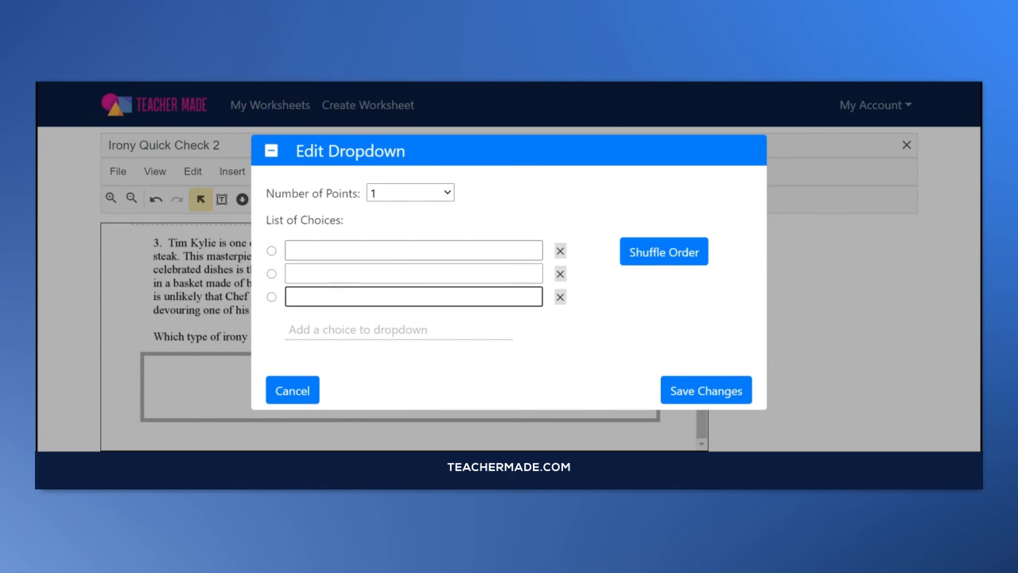
pyautogui.click(398, 248)
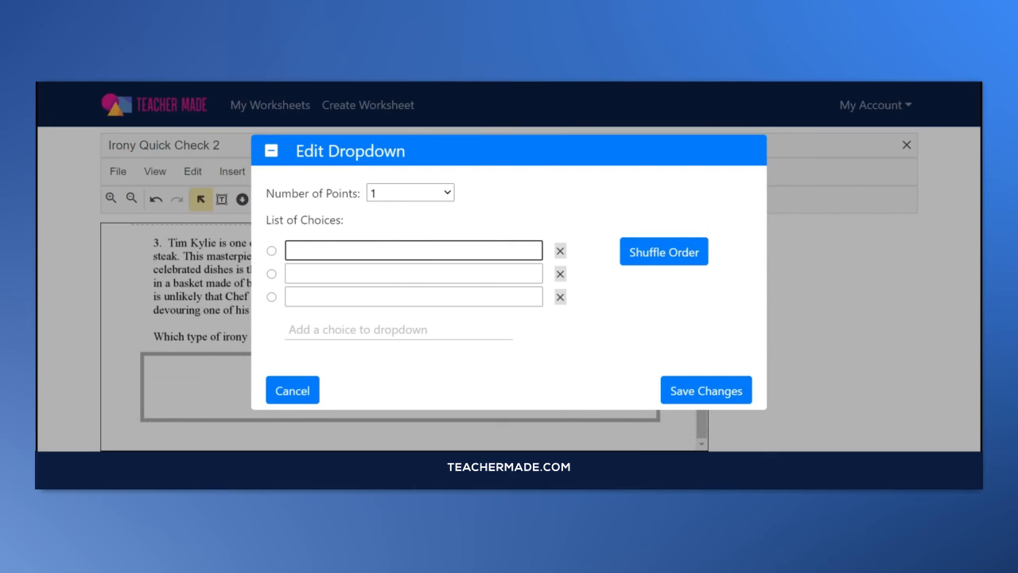
pyautogui.write('Situational')
pyautogui.press('Tab')
pyautogui.press('Tab')
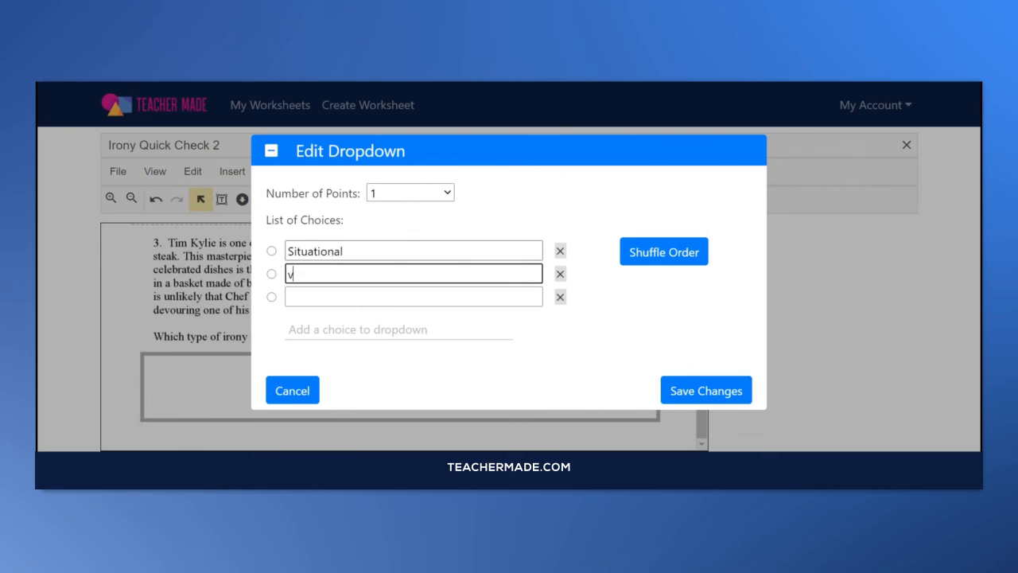
pyautogui.write('Verbal')
pyautogui.press('Tab')
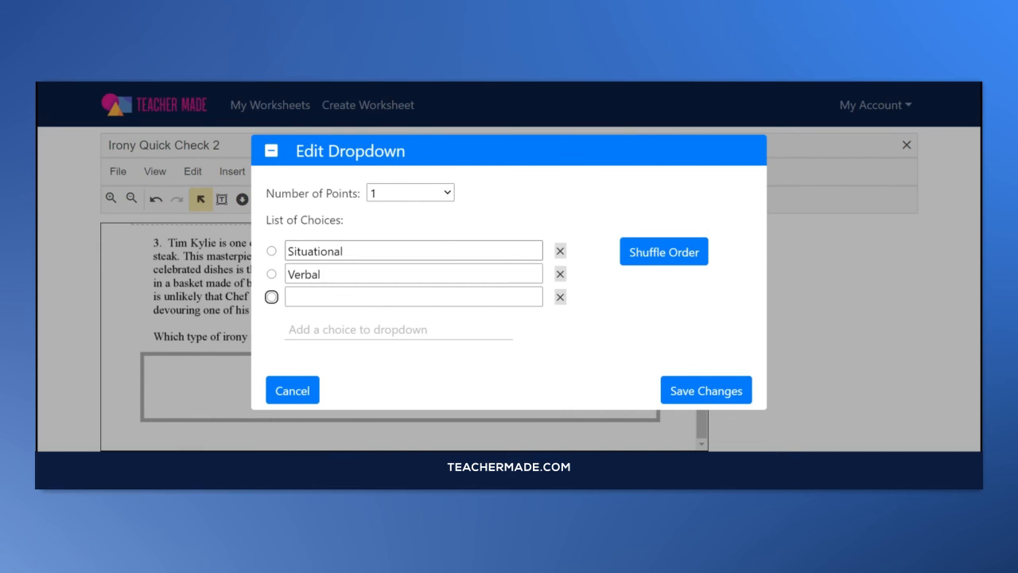
pyautogui.press('Tab')
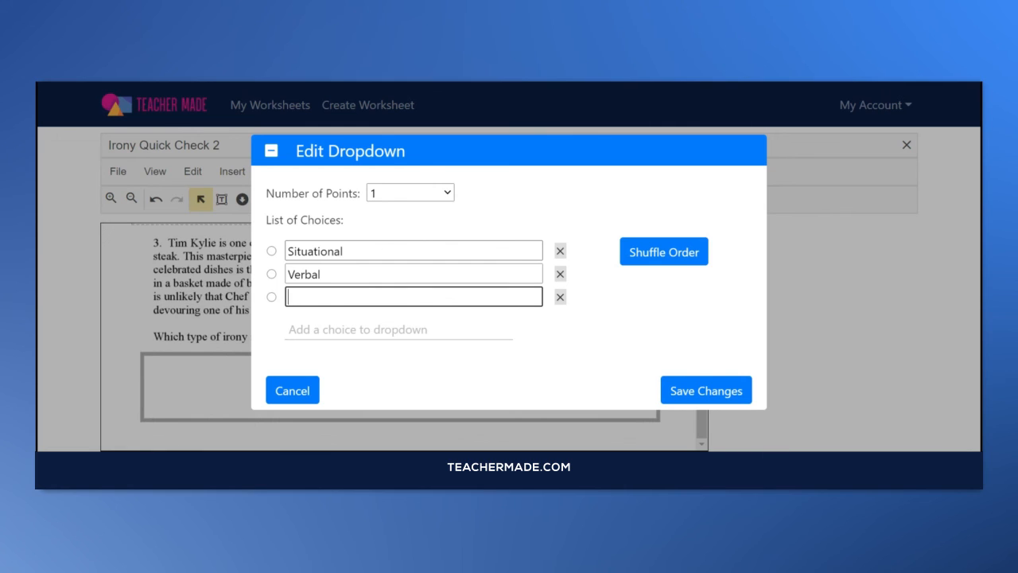
pyautogui.write('Dramatic')
# - Set the question 3 dropdown's number of points, mark Situational as the correct choice and save the changes
pyautogui.click(395, 203)
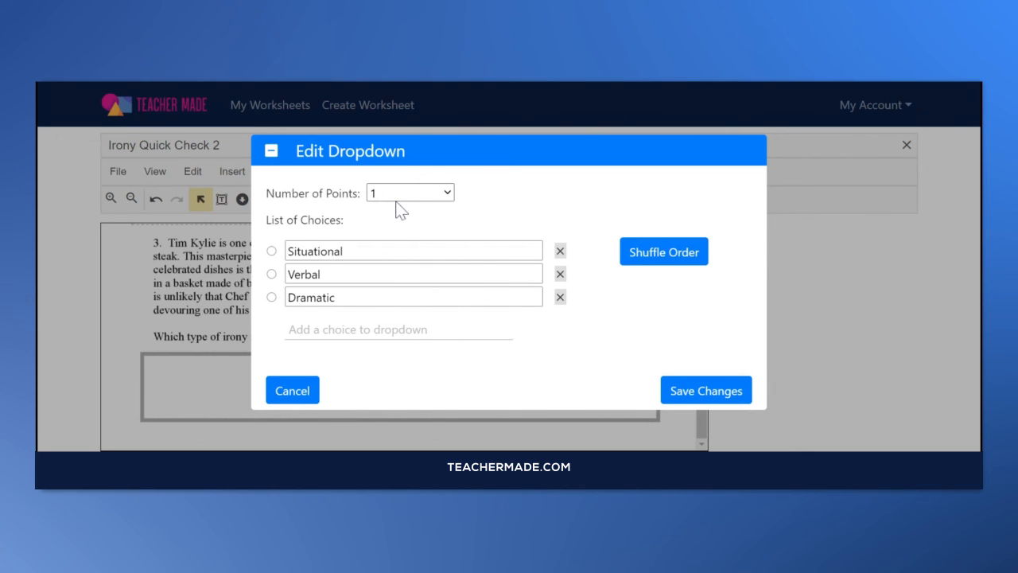
pyautogui.click(397, 209)
pyautogui.click(271, 252)
pyautogui.click(691, 389)
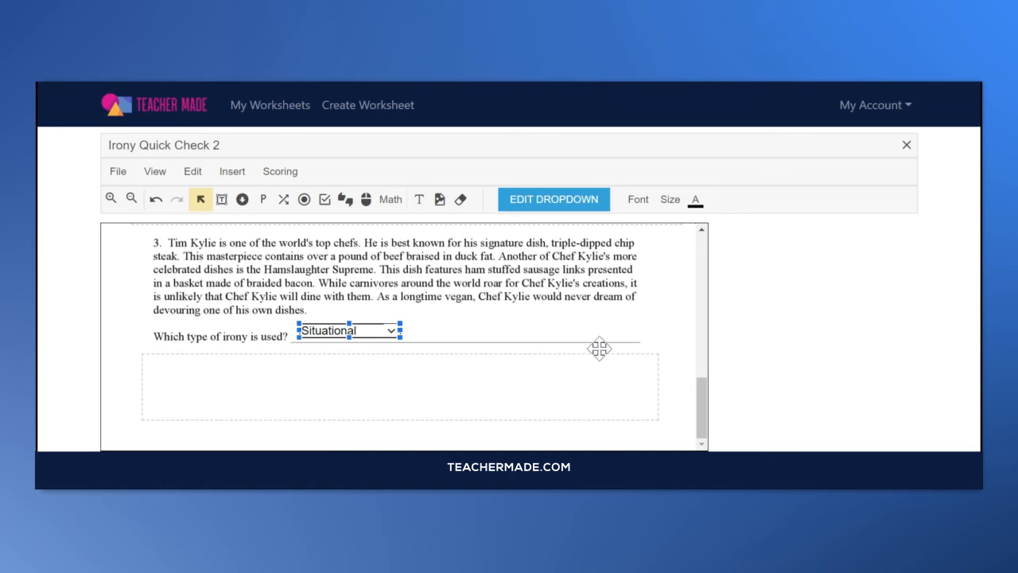
pyautogui.click(527, 330)
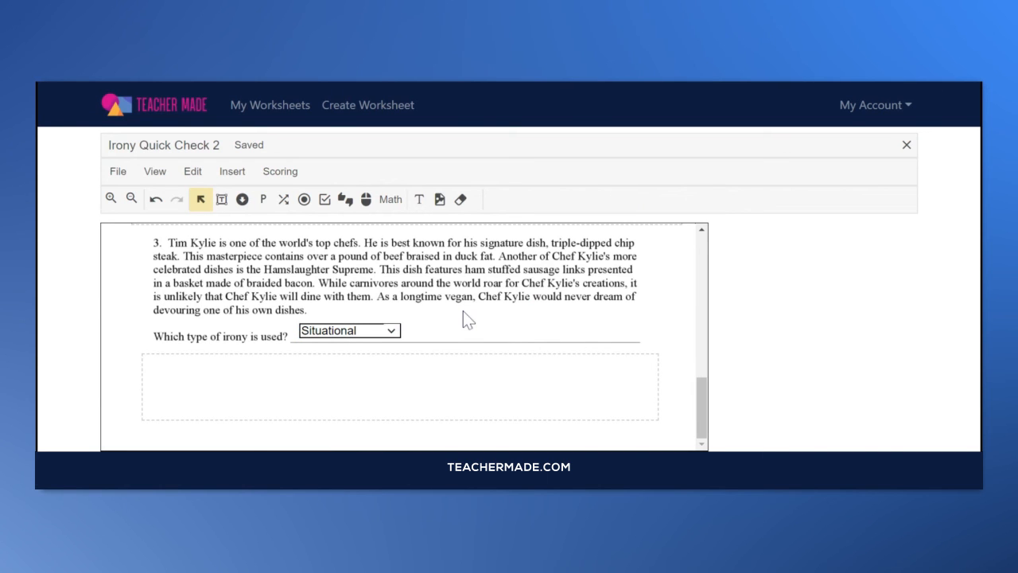
# - Look back over the finished worksheet and open its preview
pyautogui.scroll(10, 464, 311)
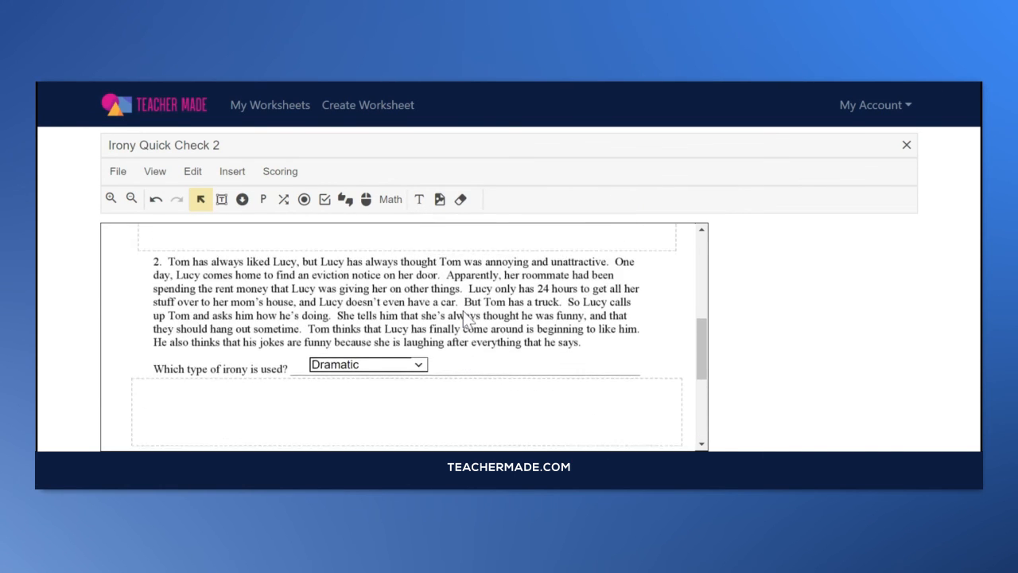
pyautogui.scroll(3, 468, 318)
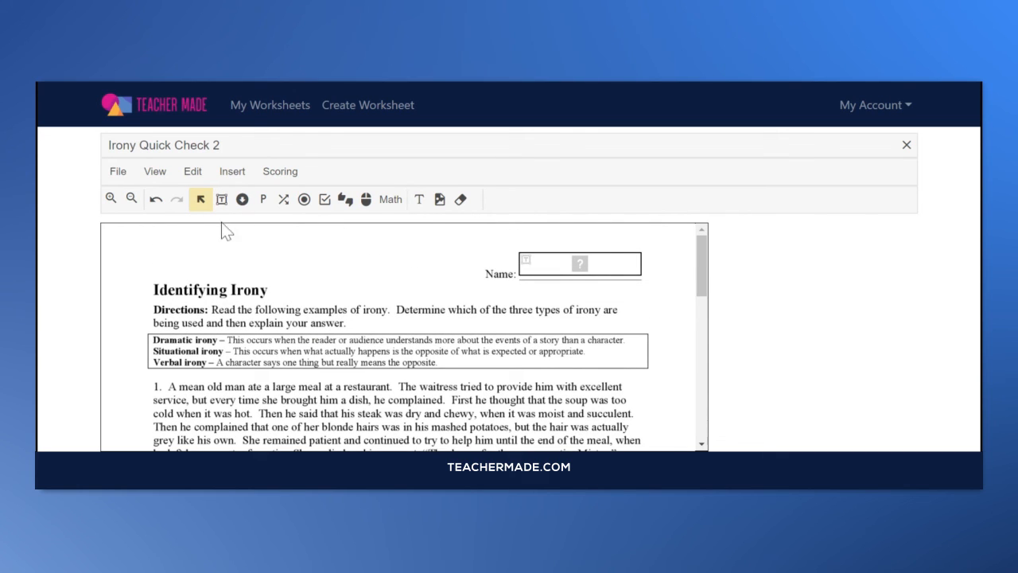
pyautogui.click(158, 177)
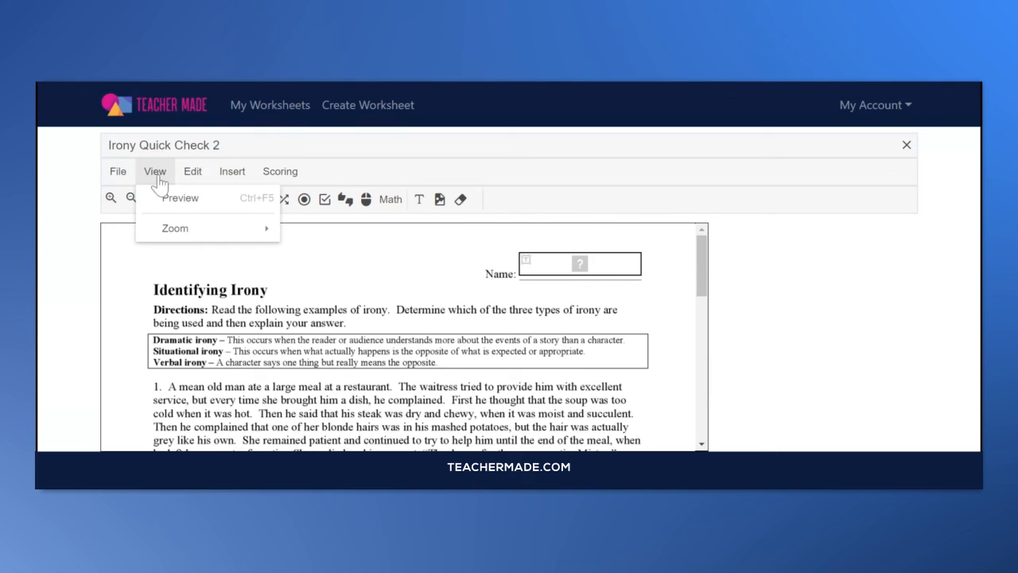
pyautogui.click(177, 199)
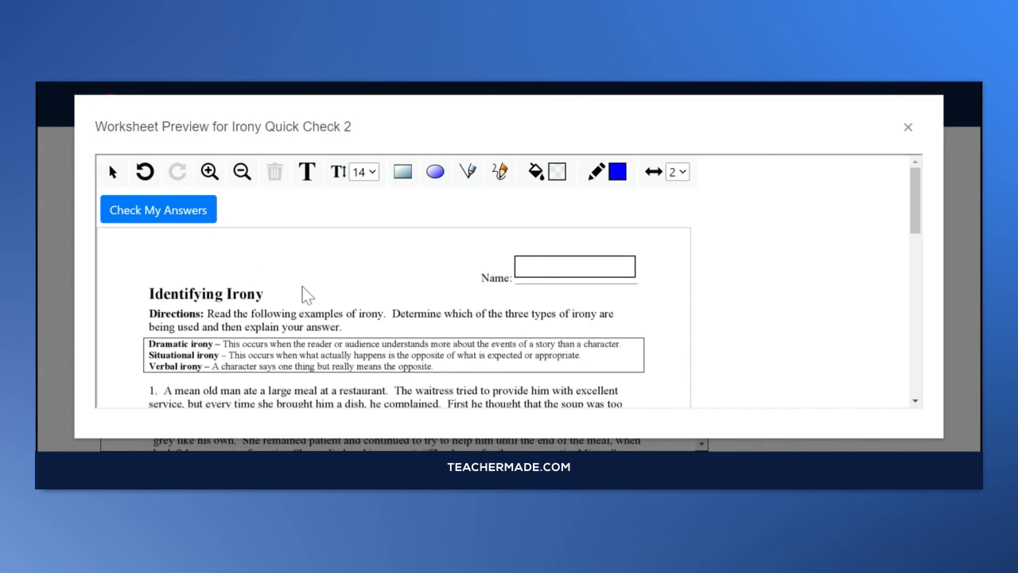
# - Answer question 1 in the preview with Verbal
pyautogui.scroll(-3, 308, 295)
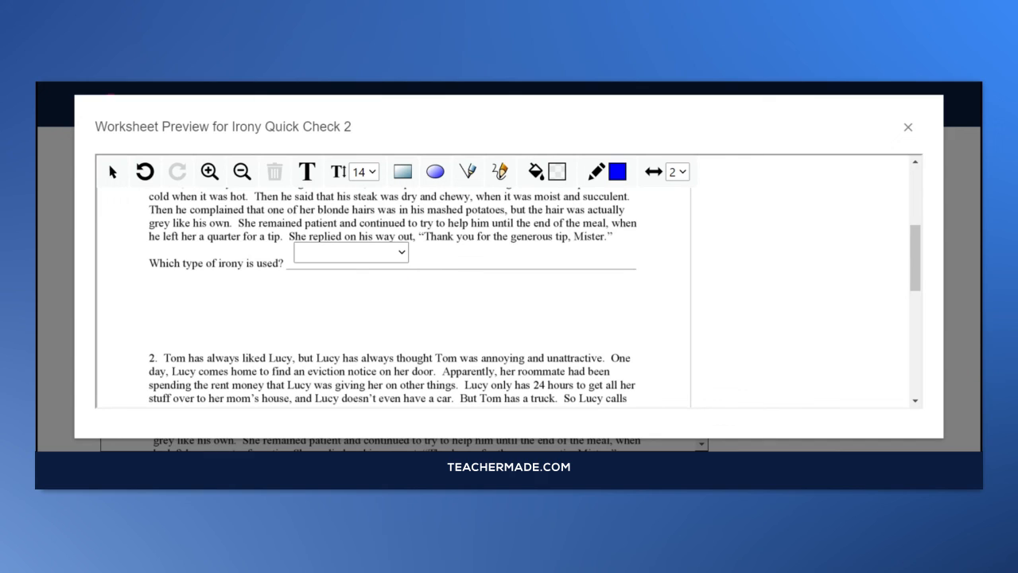
pyautogui.click(342, 280)
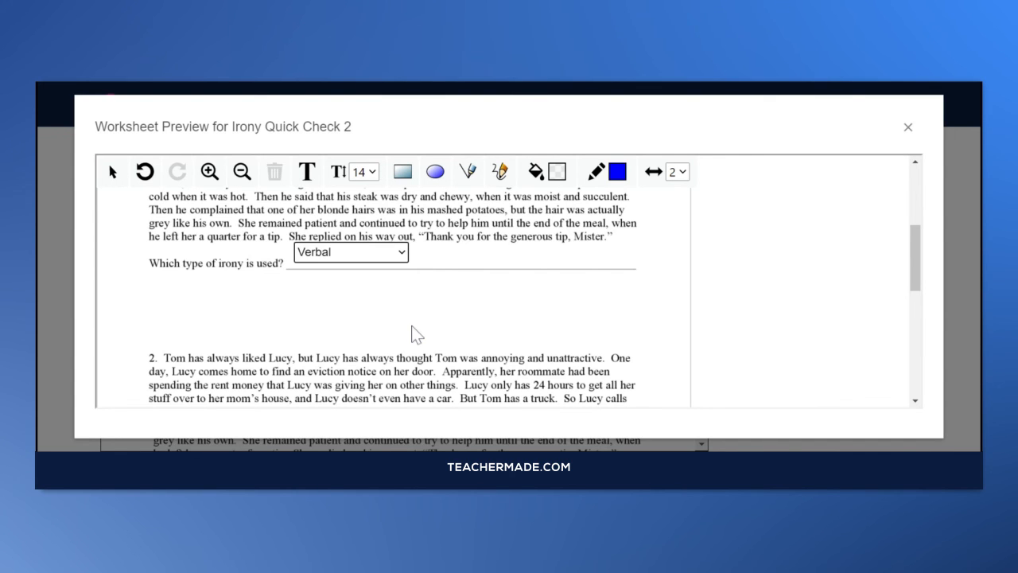
pyautogui.click(412, 326)
# - Choose an irony type for question 2 and Situational for question 3 in the preview
pyautogui.scroll(-2, 413, 326)
pyautogui.scroll(-1, 413, 334)
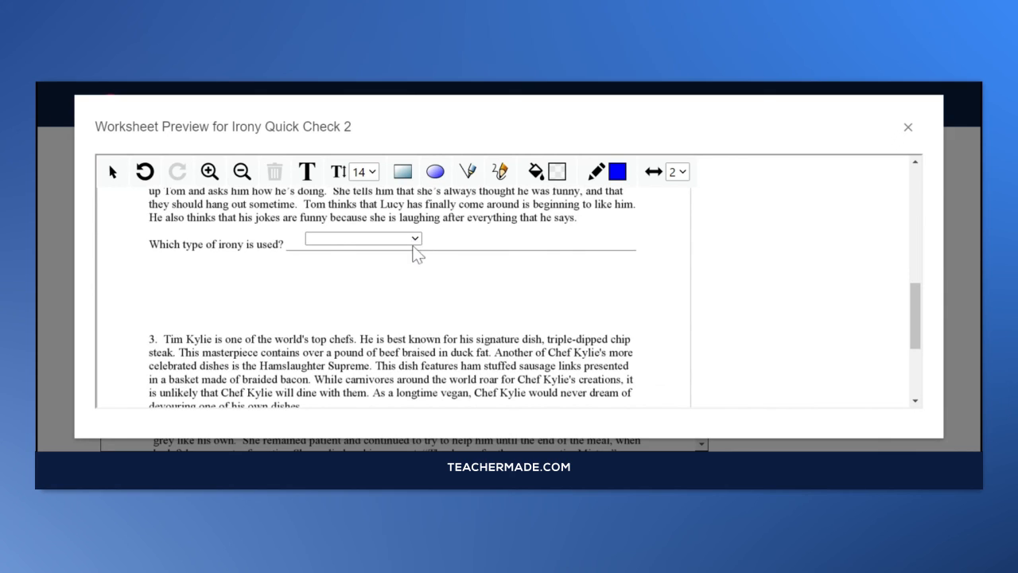
pyautogui.click(413, 240)
pyautogui.click(404, 319)
pyautogui.click(411, 311)
pyautogui.scroll(-2, 410, 310)
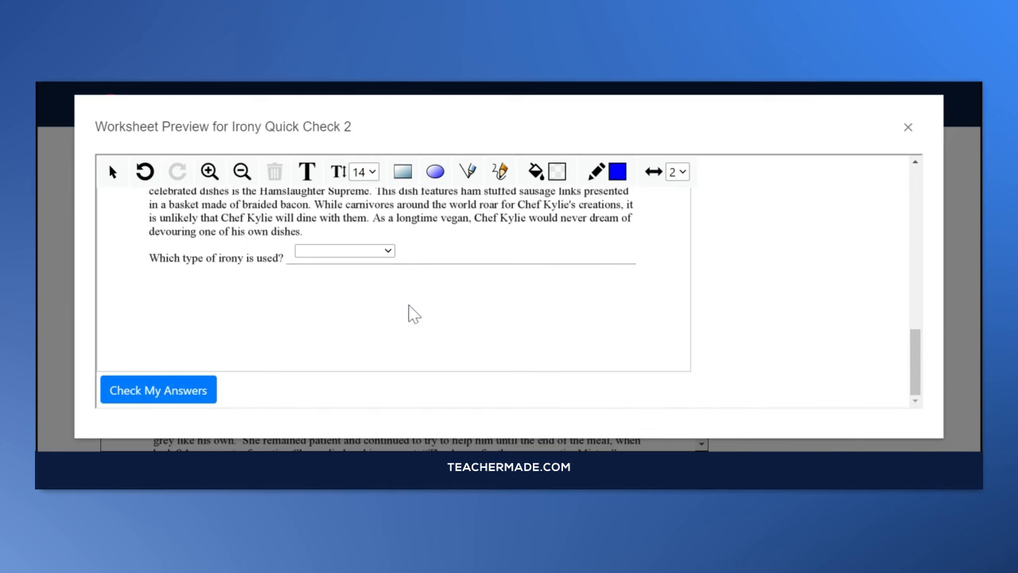
pyautogui.click(385, 257)
pyautogui.click(380, 291)
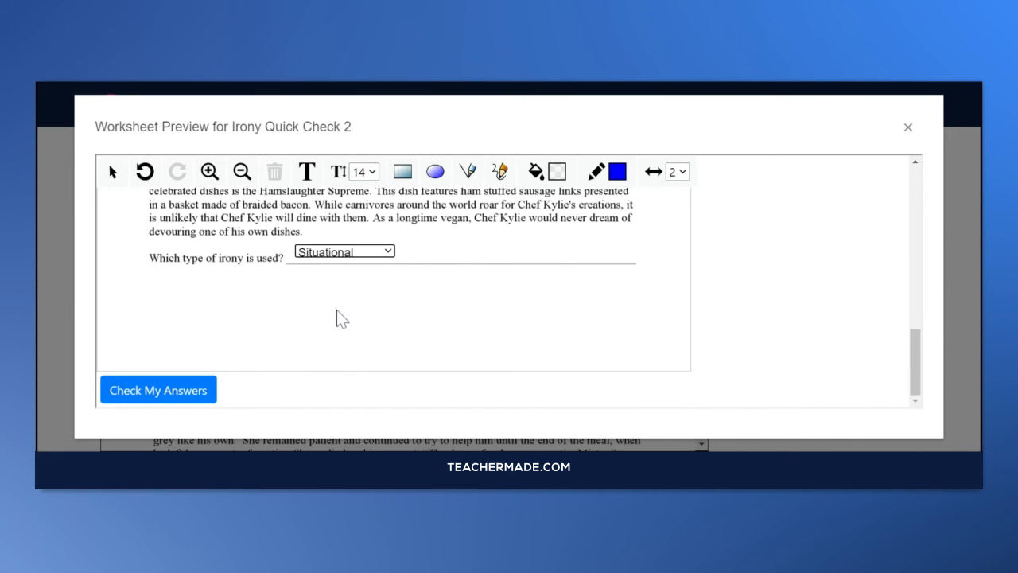
# - Check the answers in the preview and review how each question's dropdown is graded
pyautogui.click(204, 392)
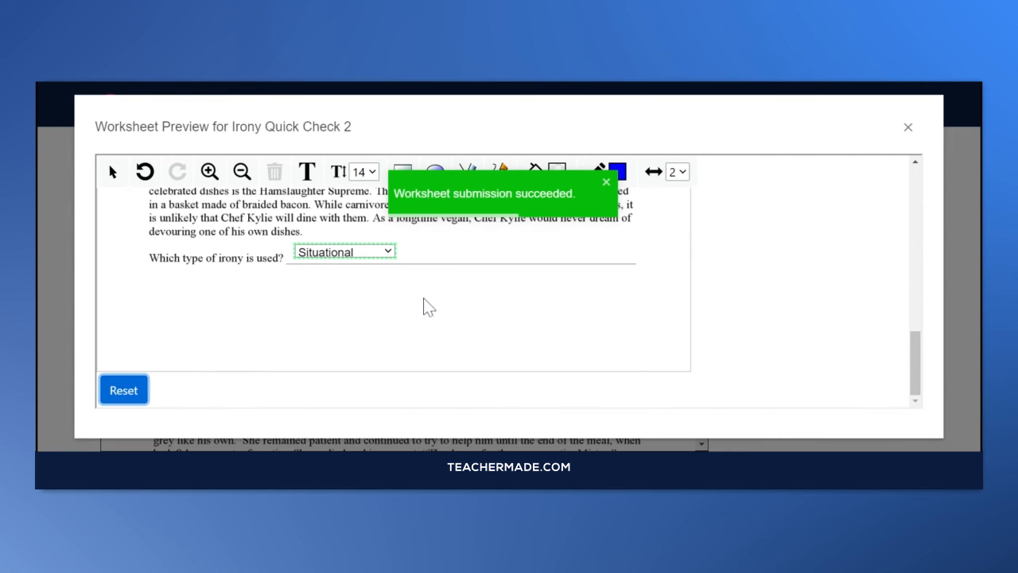
pyautogui.scroll(10, 425, 306)
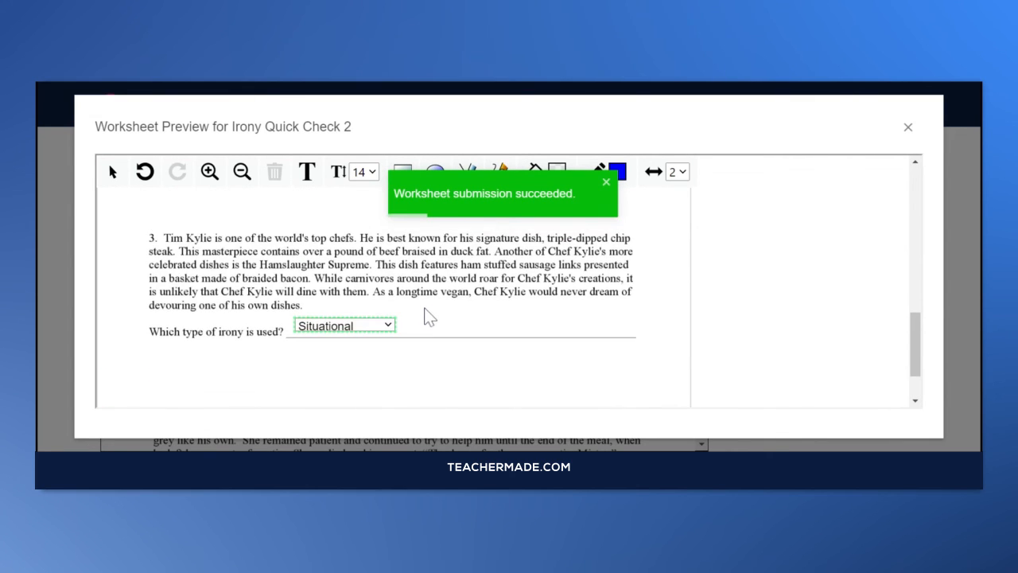
pyautogui.scroll(-10, 425, 315)
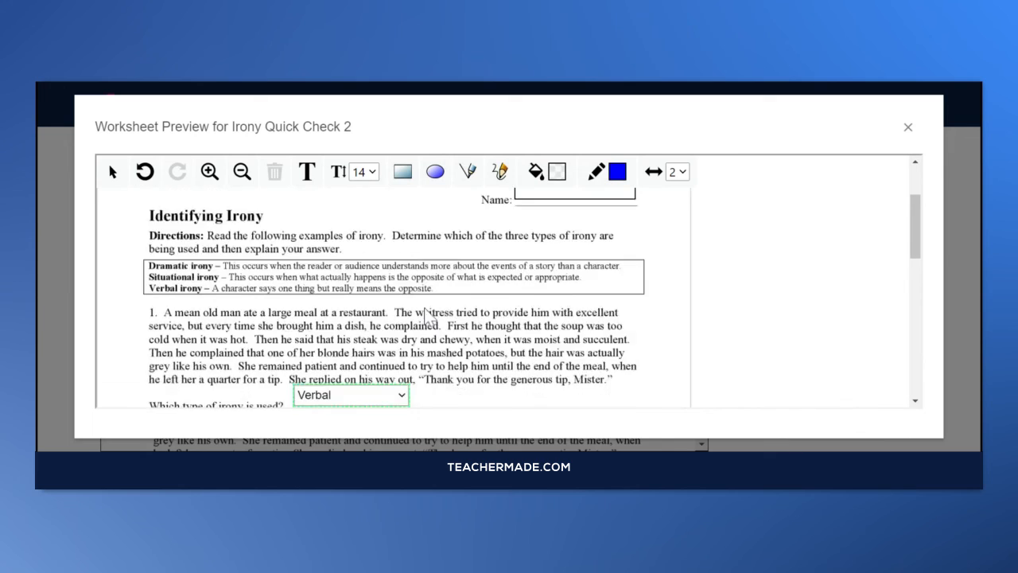